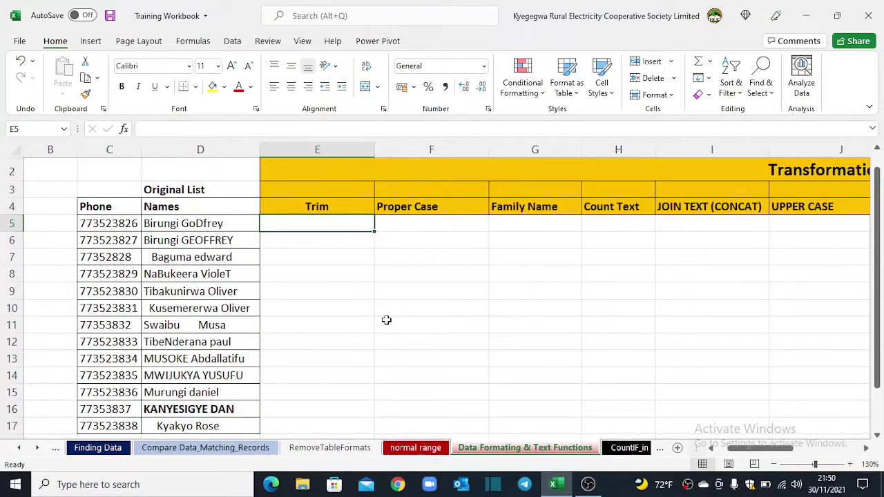
{"action": "left_click_drag", "start_coordinate": [110, 190], "coordinate": [205, 425]}
{"action": "left_click", "coordinate": [182, 227]}
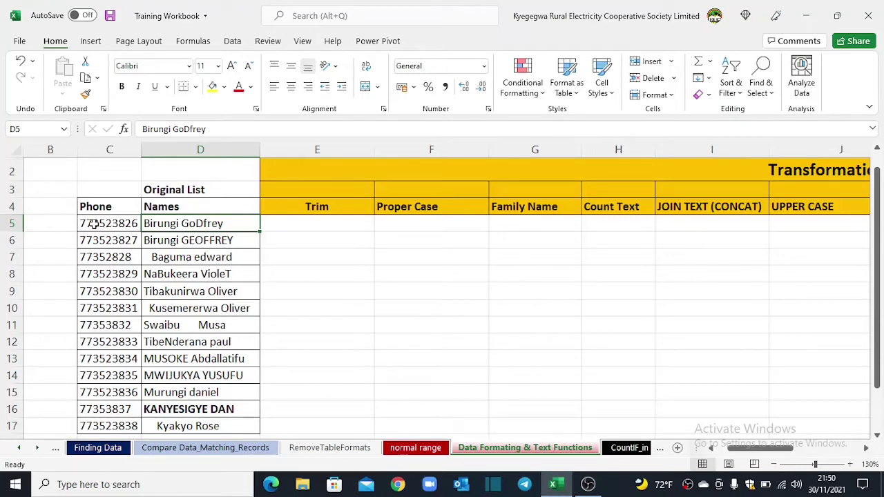
{"action": "left_click", "coordinate": [153, 375]}
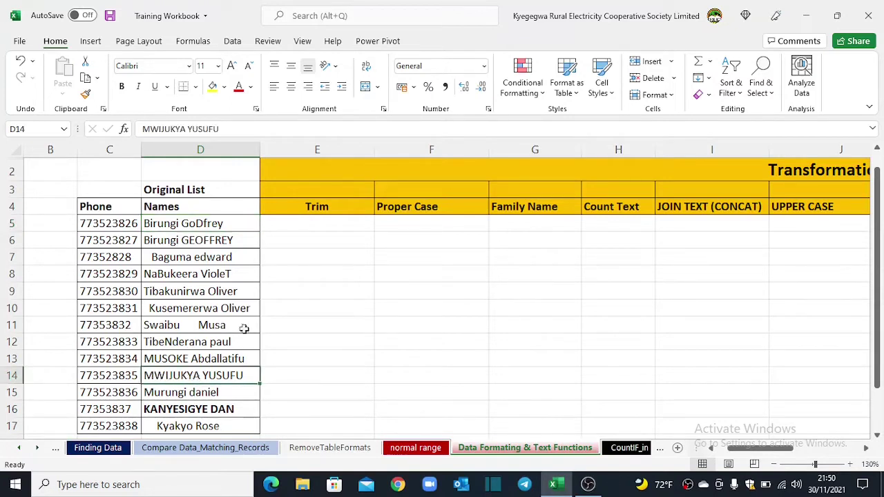
{"action": "left_click", "coordinate": [186, 324]}
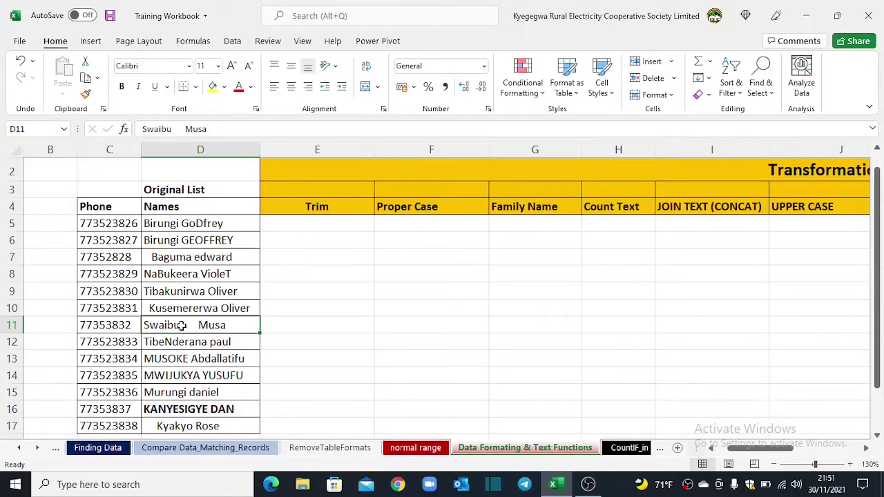
Step: Enter =TRIM(D5) in E5 and fill it down to E17
{"action": "left_click", "coordinate": [314, 223]}
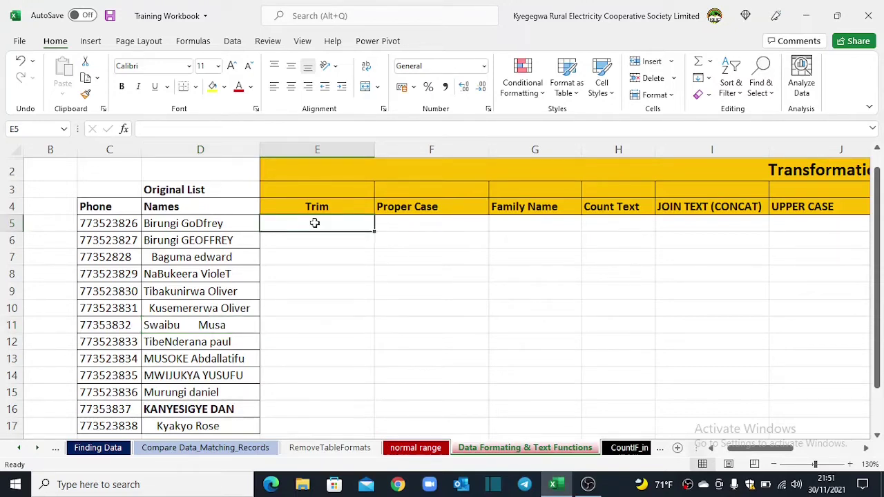
{"action": "type", "text": "=trim"}
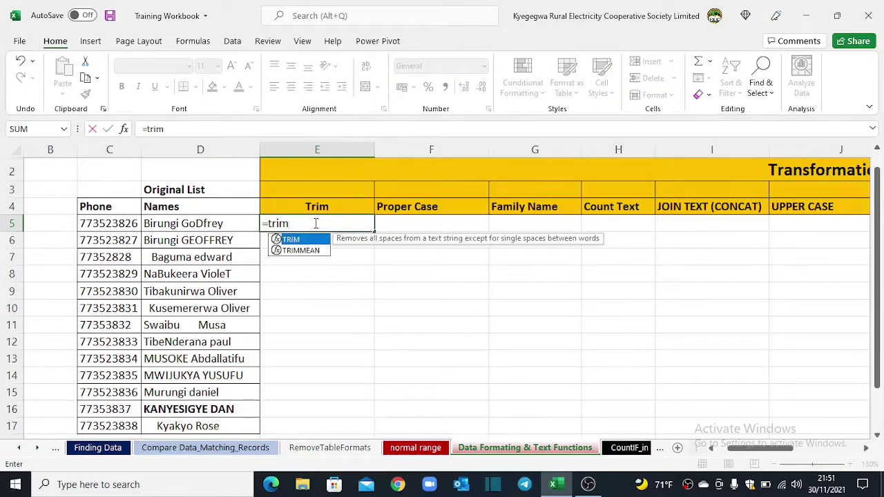
{"action": "key", "text": "Tab"}
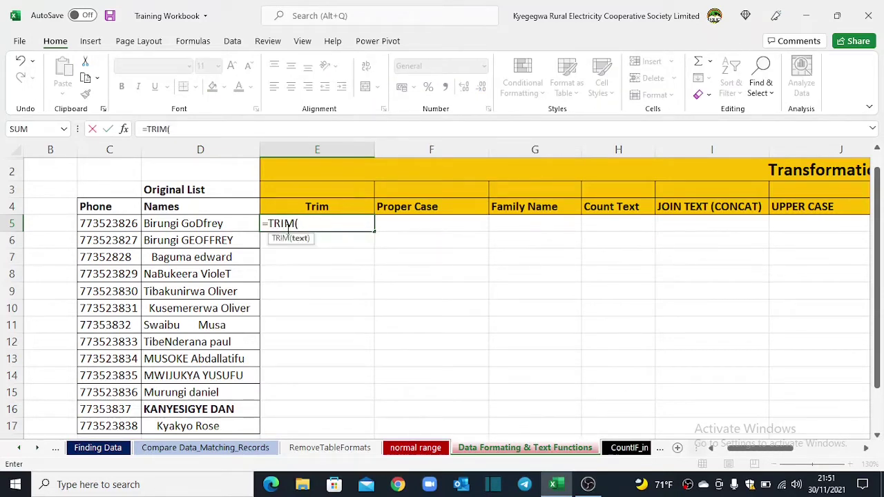
{"action": "left_click", "coordinate": [188, 225]}
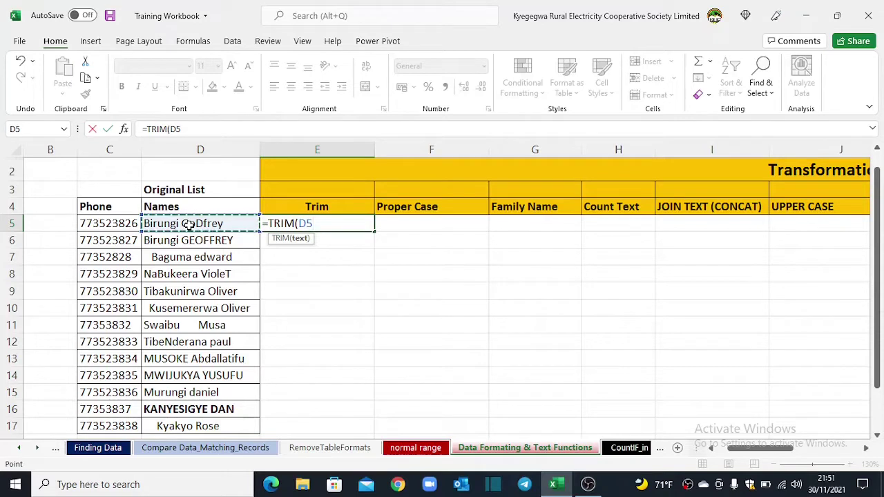
{"action": "type", "text": ")"}
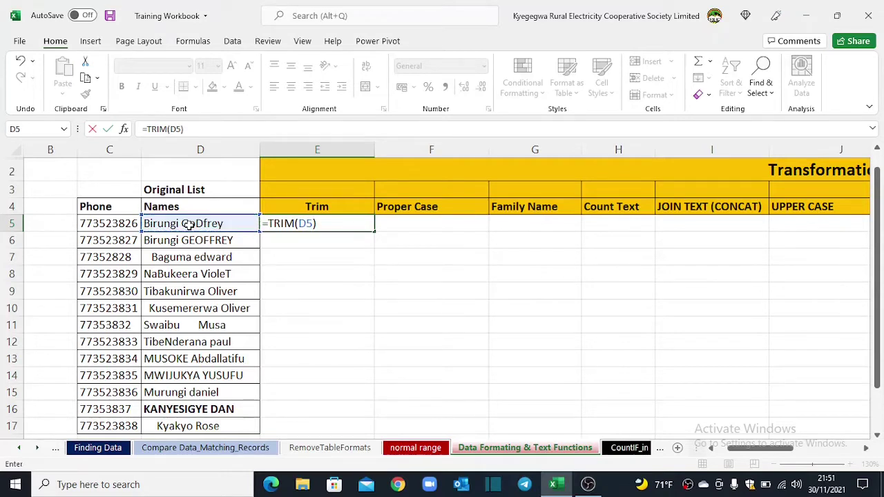
{"action": "key", "text": "Return"}
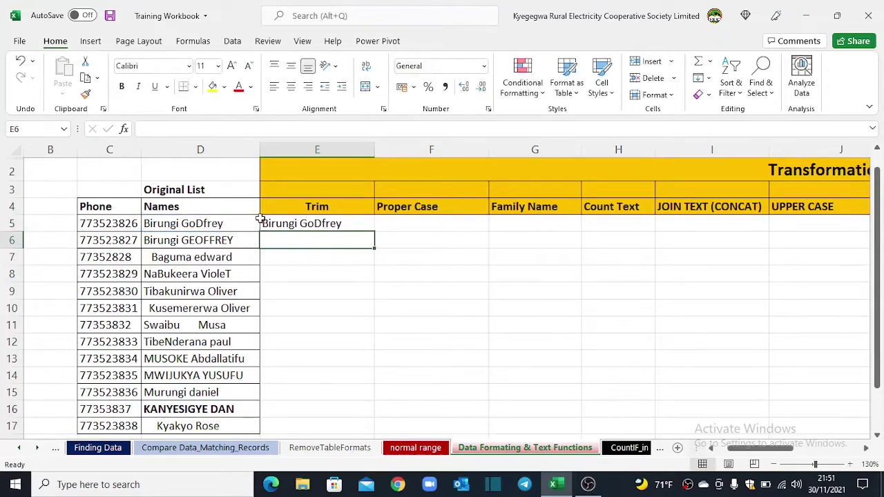
{"action": "left_click", "coordinate": [263, 221]}
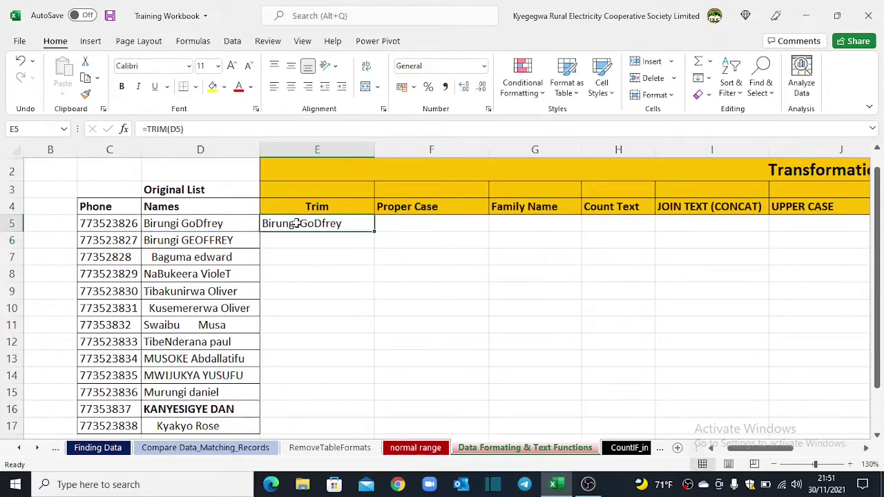
{"action": "double_click", "coordinate": [374, 236]}
{"action": "left_click", "coordinate": [373, 149]}
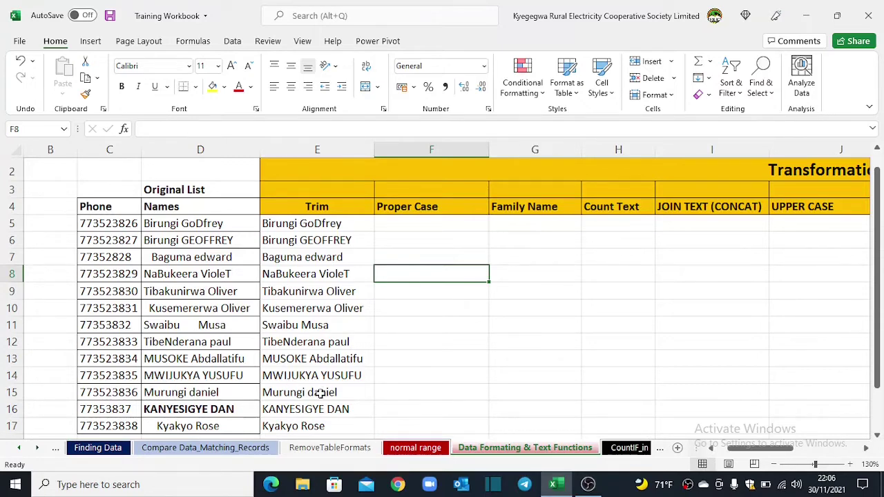
Step: Enter =PROPER(E5) in F5 and drag it down to F17
{"action": "left_click", "coordinate": [305, 225]}
{"action": "left_click_drag", "start_coordinate": [305, 225], "coordinate": [308, 420]}
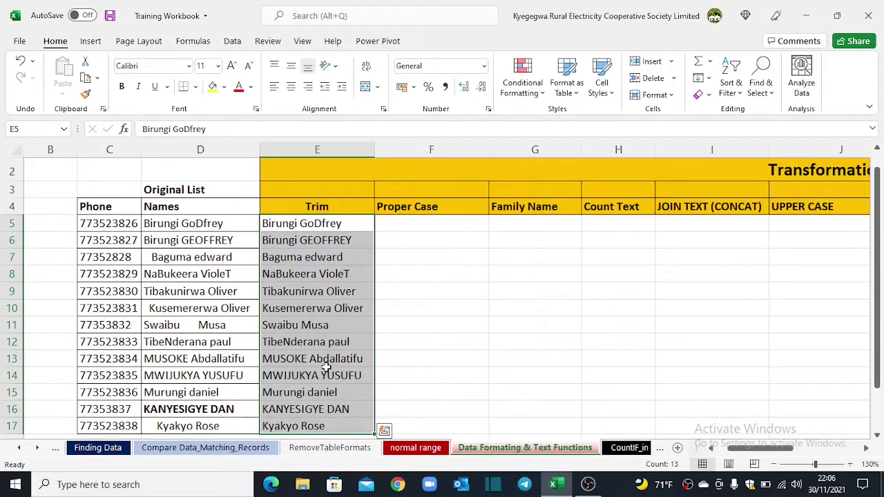
{"action": "left_click", "coordinate": [407, 223]}
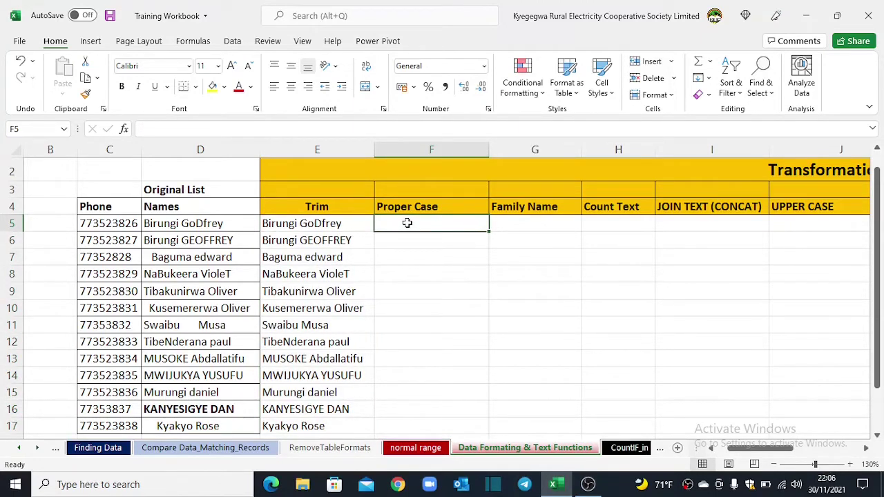
{"action": "type", "text": "=proper"}
{"action": "key", "text": "Tab"}
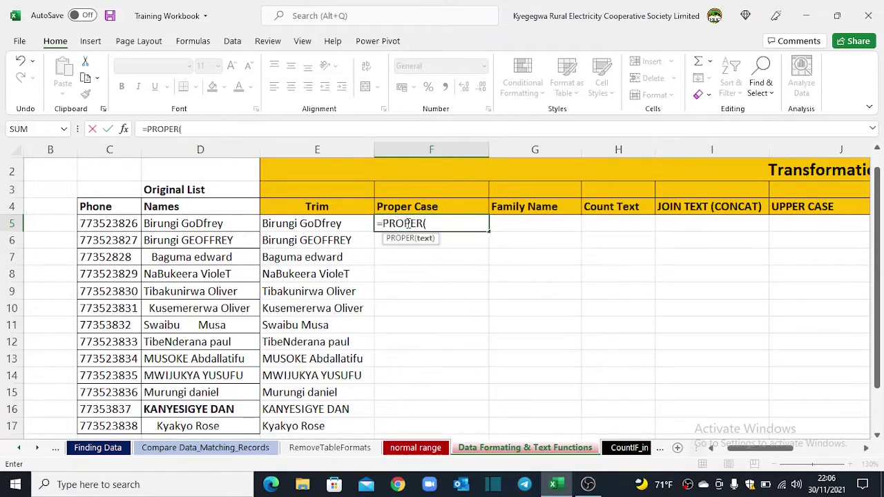
{"action": "left_click", "coordinate": [312, 223]}
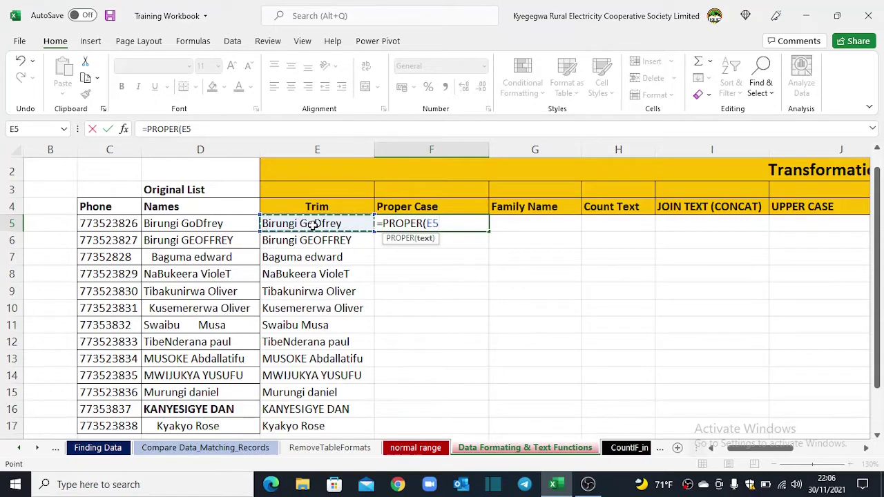
{"action": "type", "text": ")"}
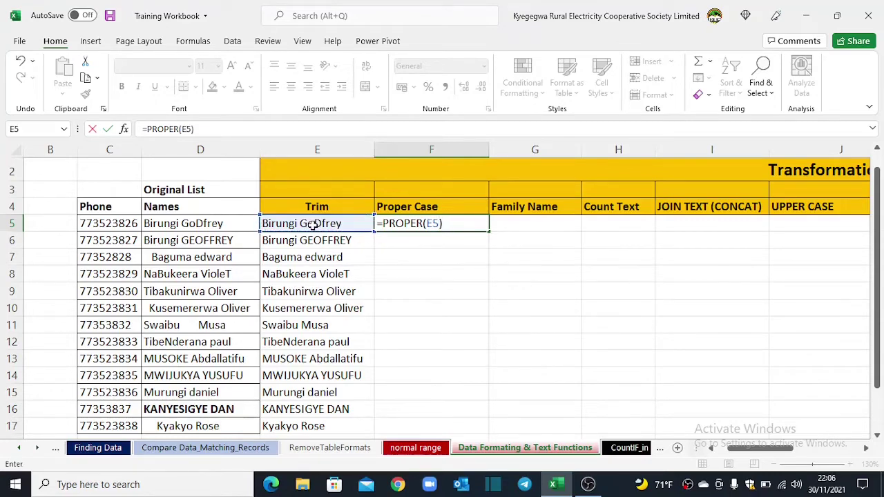
{"action": "key", "text": "Return"}
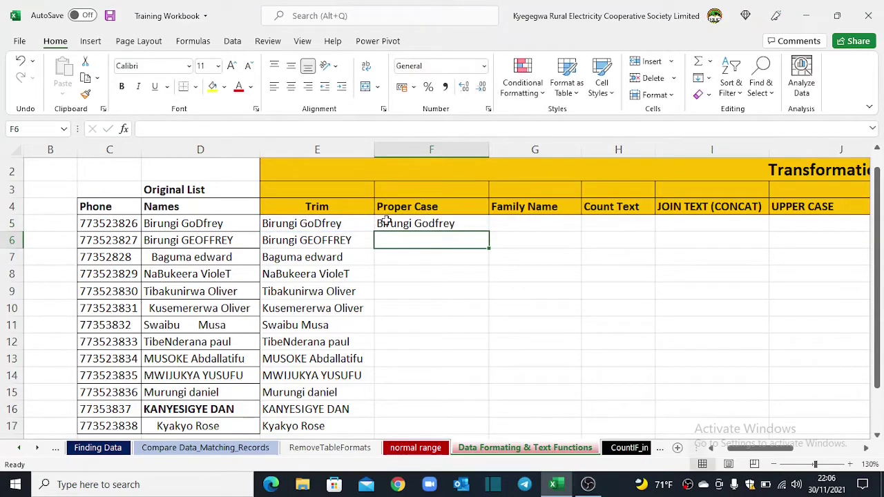
{"action": "left_click", "coordinate": [419, 225]}
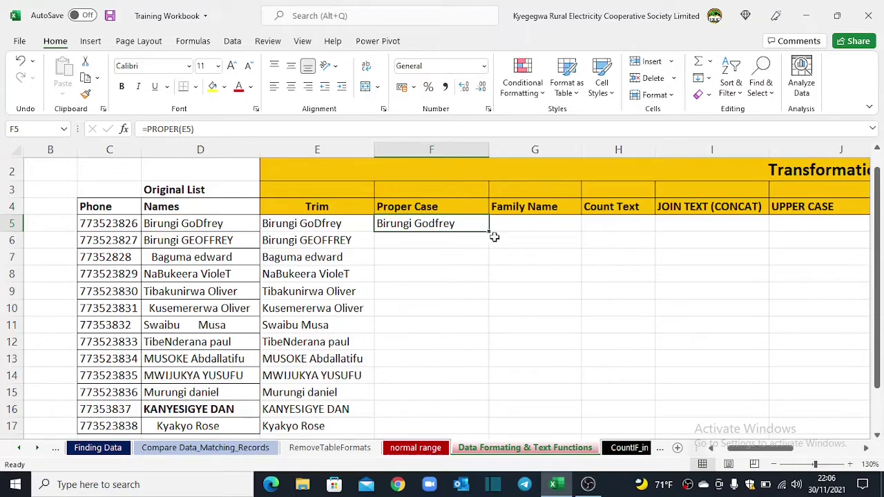
{"action": "left_click_drag", "start_coordinate": [487, 234], "coordinate": [493, 432]}
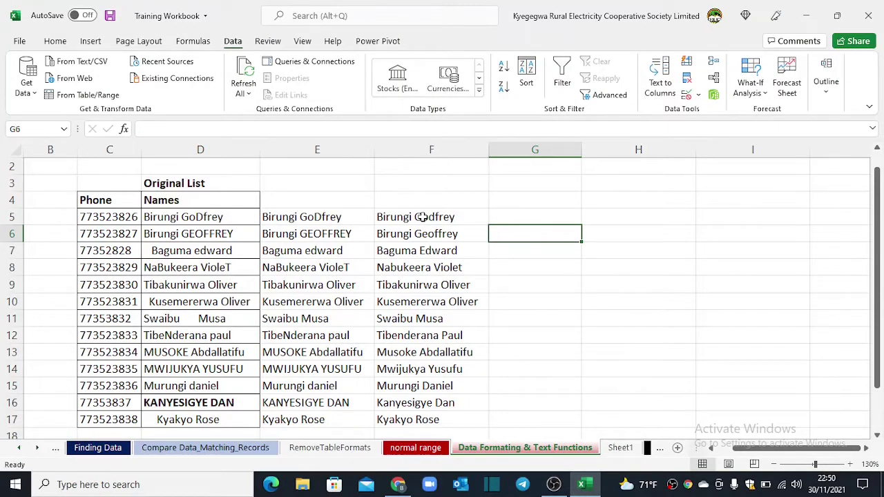
{"action": "left_click_drag", "start_coordinate": [426, 219], "coordinate": [442, 418]}
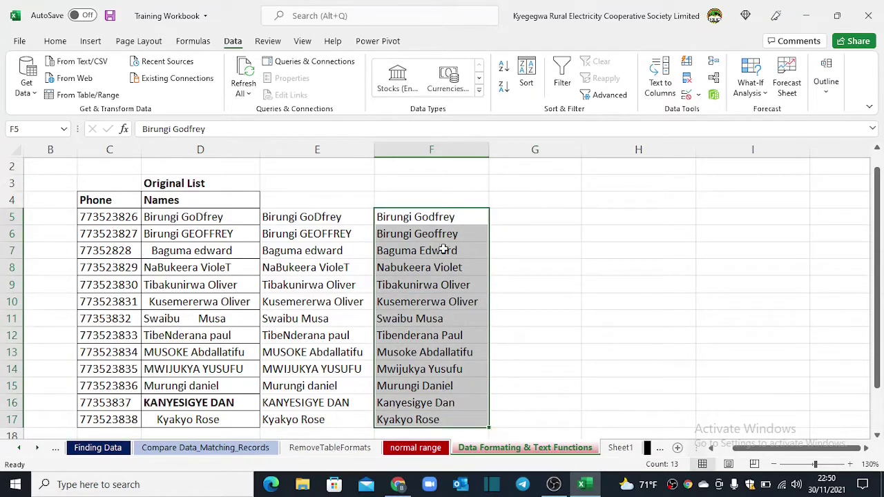
{"action": "left_click", "coordinate": [423, 216]}
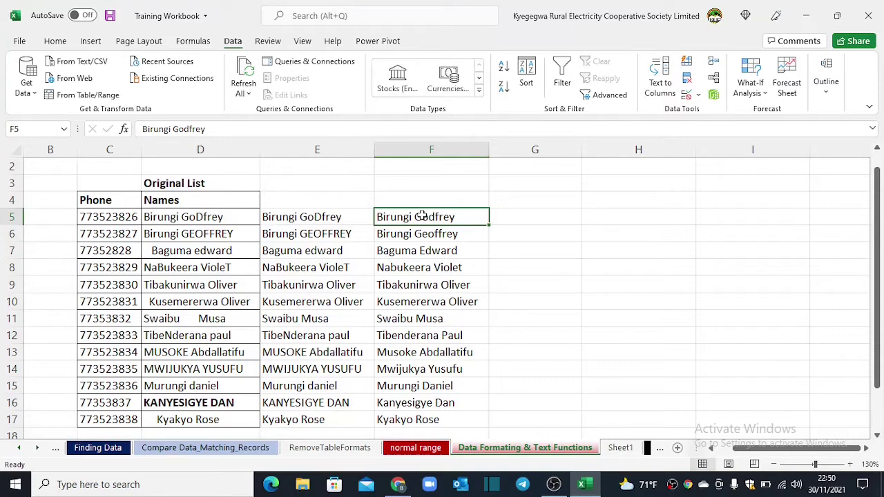
{"action": "left_click", "coordinate": [532, 216]}
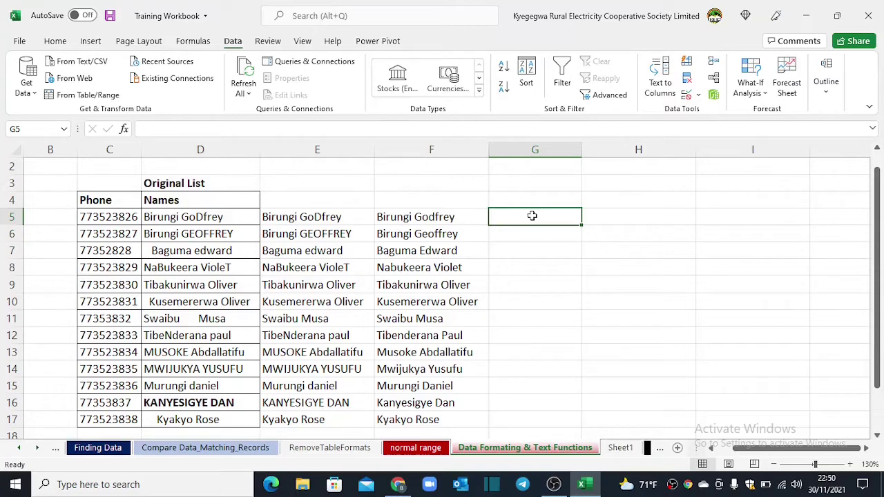
Step: Give the examples Godfrey and Geoffrey in G5:G6 and accept Flash Fill's second names
{"action": "type", "text": "G"}
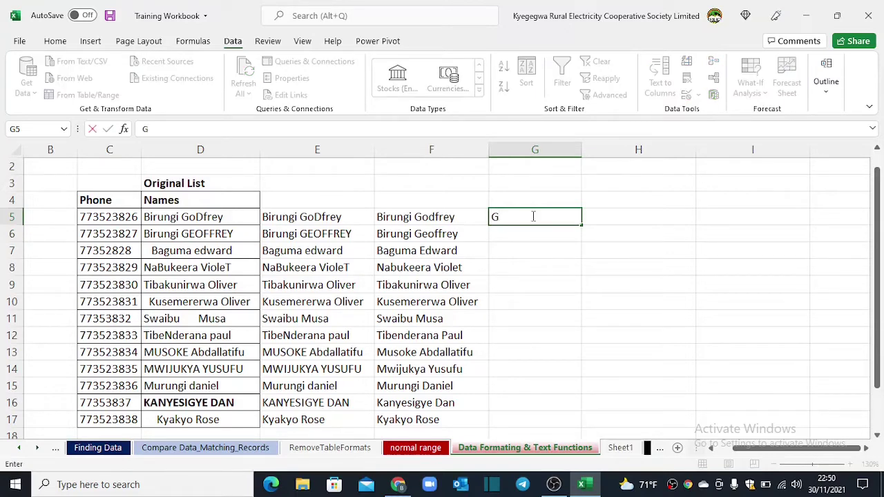
{"action": "type", "text": "odfrey"}
{"action": "key", "text": "Return"}
{"action": "type", "text": "Goe"}
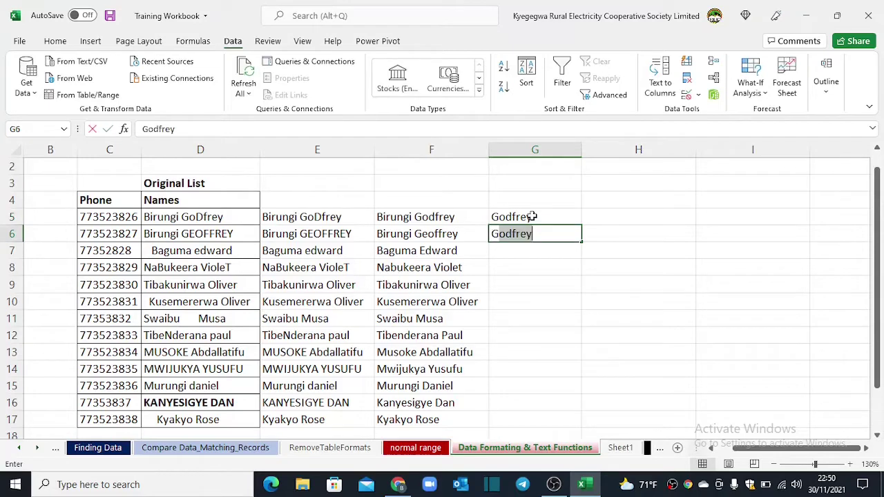
{"action": "key", "text": "BackSpace"}
{"action": "key", "text": "BackSpace"}
{"action": "type", "text": "eoffrey"}
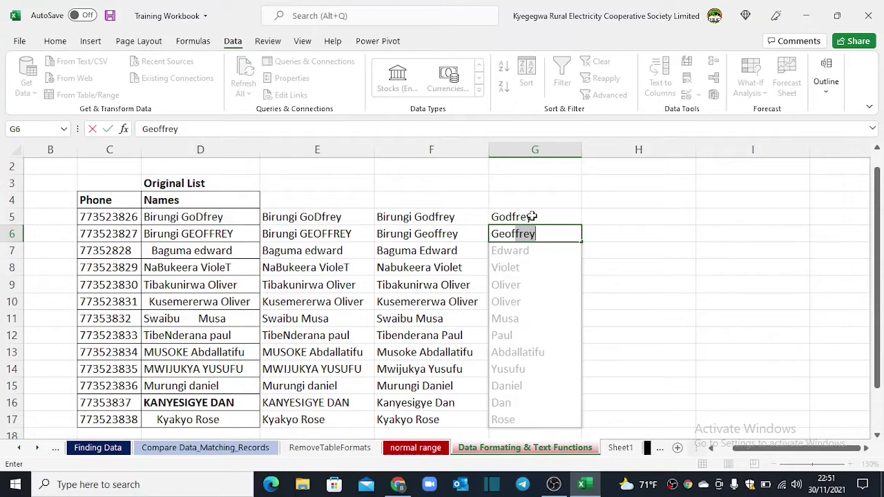
{"action": "key", "text": "Return"}
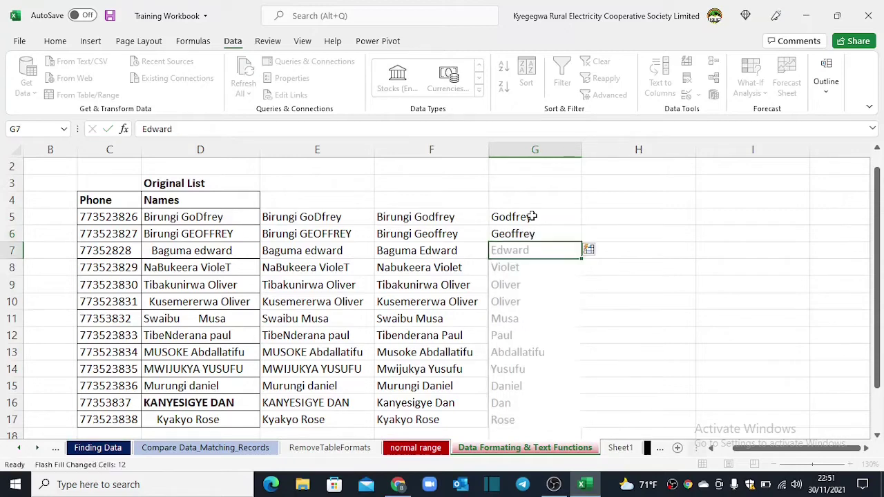
{"action": "left_click_drag", "start_coordinate": [522, 219], "coordinate": [509, 418]}
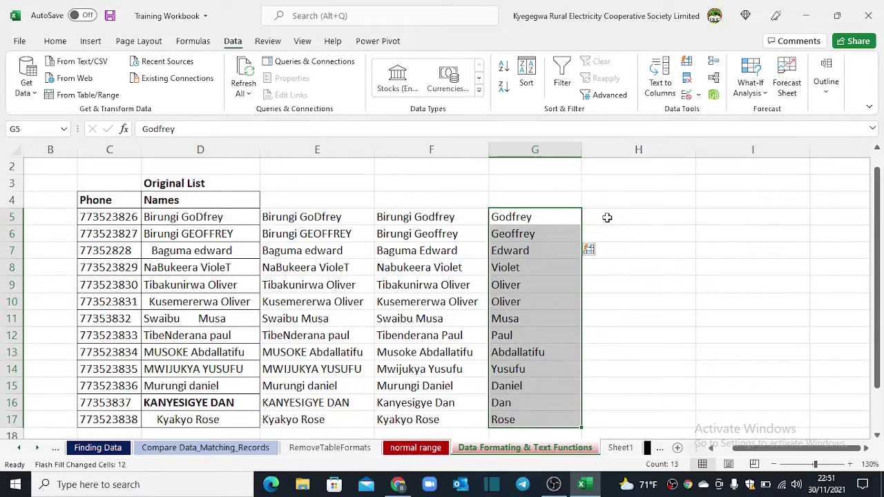
{"action": "left_click", "coordinate": [607, 218]}
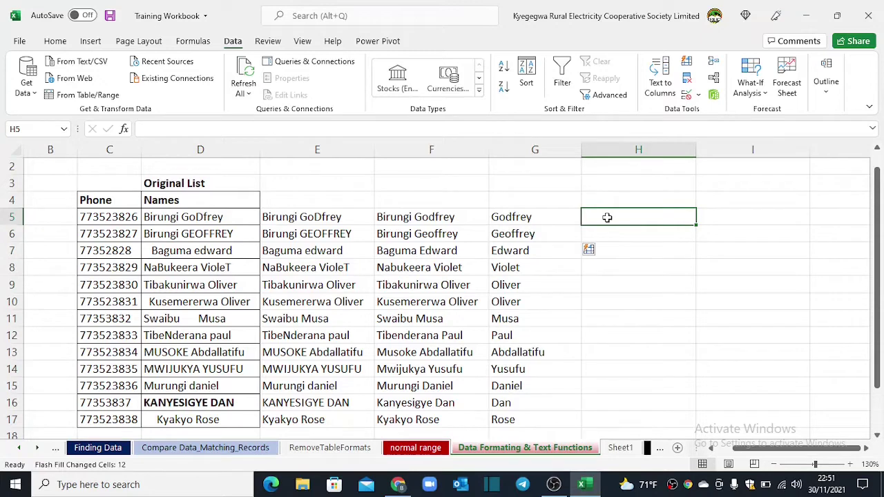
Step: Flash-fill first names in column H from the examples Birungi and Baguma
{"action": "type", "text": "Birungi"}
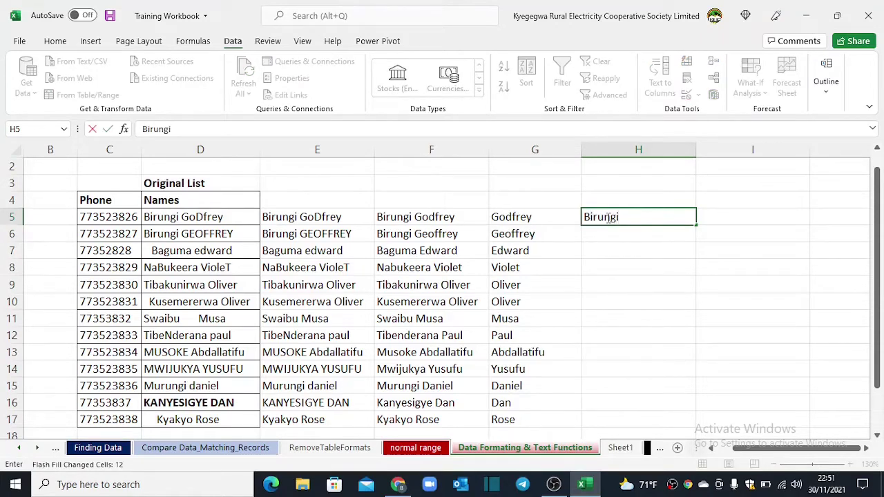
{"action": "key", "text": "Return"}
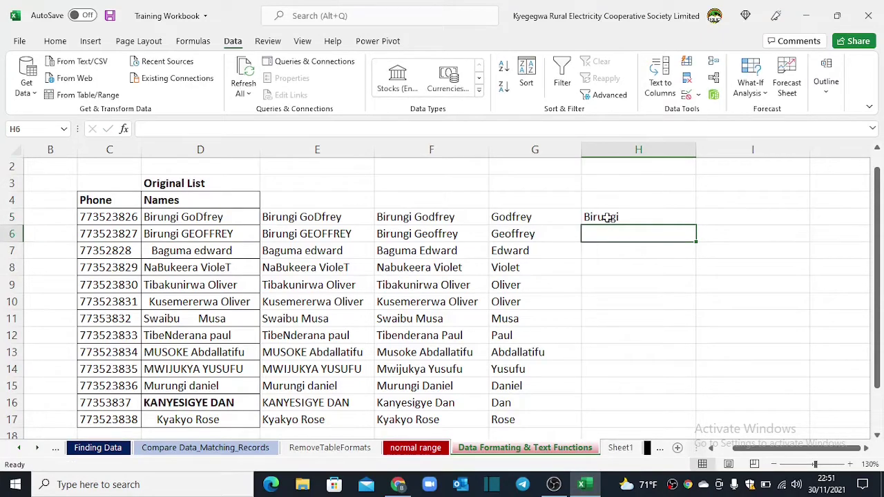
{"action": "type", "text": "Birungi"}
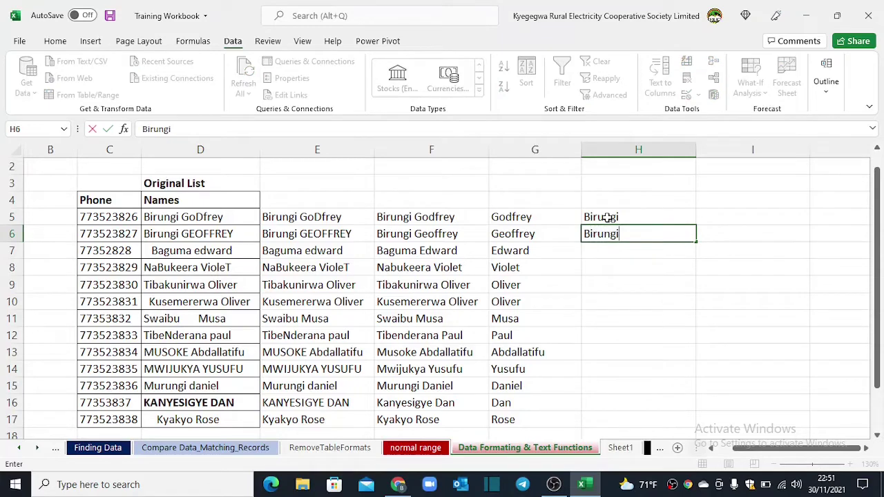
{"action": "key", "text": "Return"}
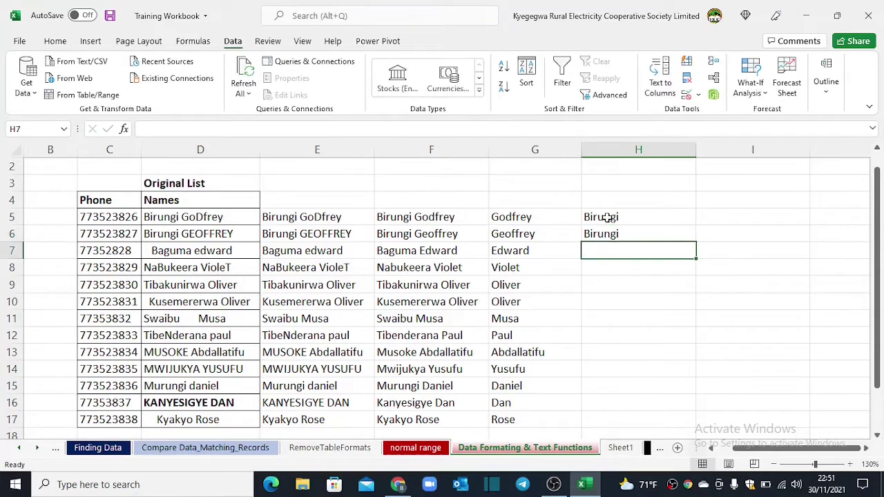
{"action": "type", "text": "Baguma"}
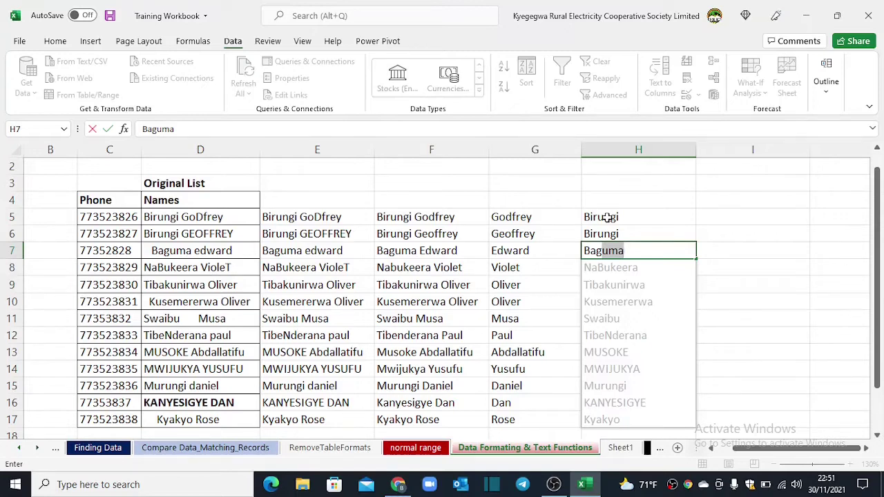
{"action": "key", "text": "Return"}
Step: Delete the flash-filled names from G5:H17
{"action": "left_click_drag", "start_coordinate": [595, 218], "coordinate": [602, 368]}
{"action": "left_click_drag", "start_coordinate": [517, 221], "coordinate": [613, 419]}
{"action": "key", "text": "Delete"}
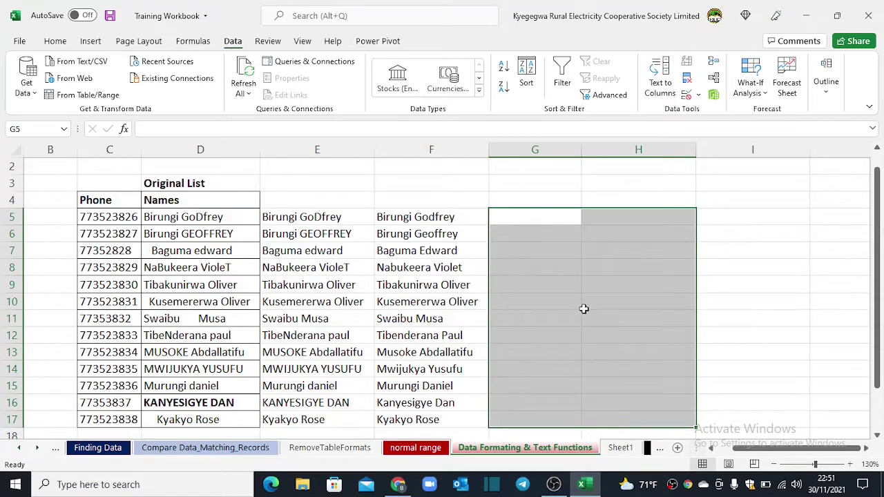
Step: Start Text to Columns on the proper-cased names in F5:F17
{"action": "left_click", "coordinate": [527, 216]}
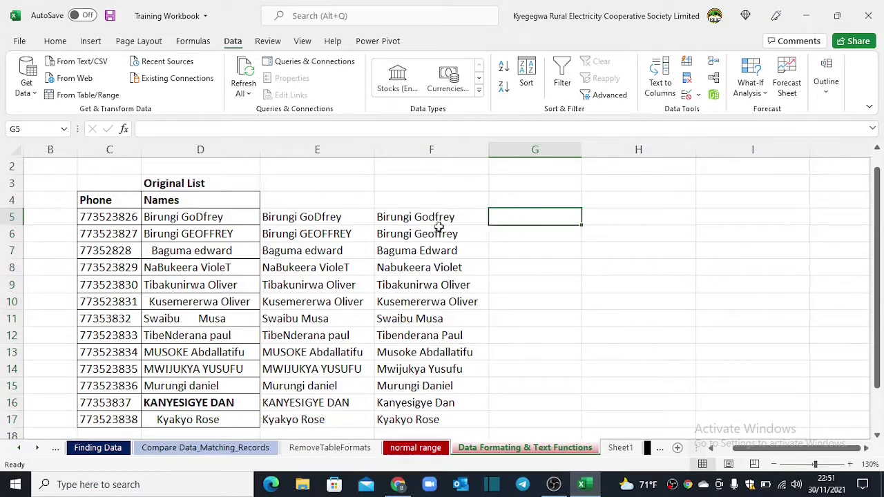
{"action": "left_click_drag", "start_coordinate": [424, 221], "coordinate": [420, 421]}
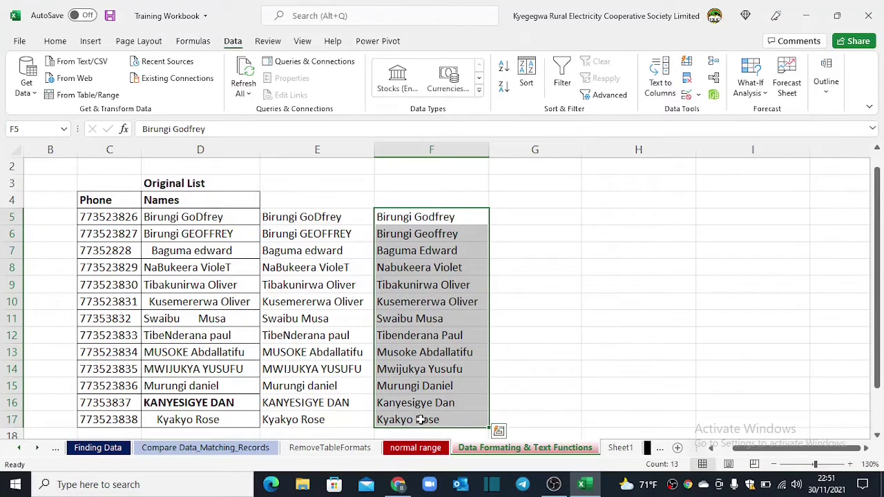
{"action": "left_click", "coordinate": [193, 41]}
{"action": "left_click", "coordinate": [235, 42]}
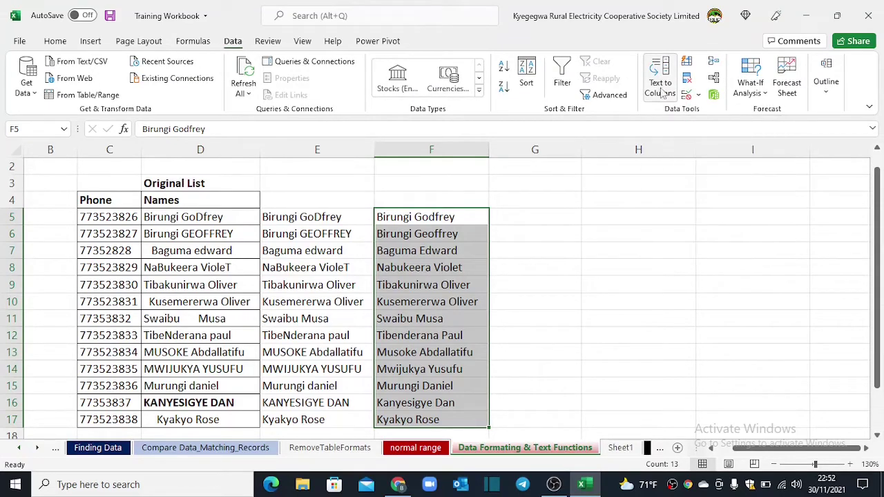
{"action": "left_click", "coordinate": [661, 82]}
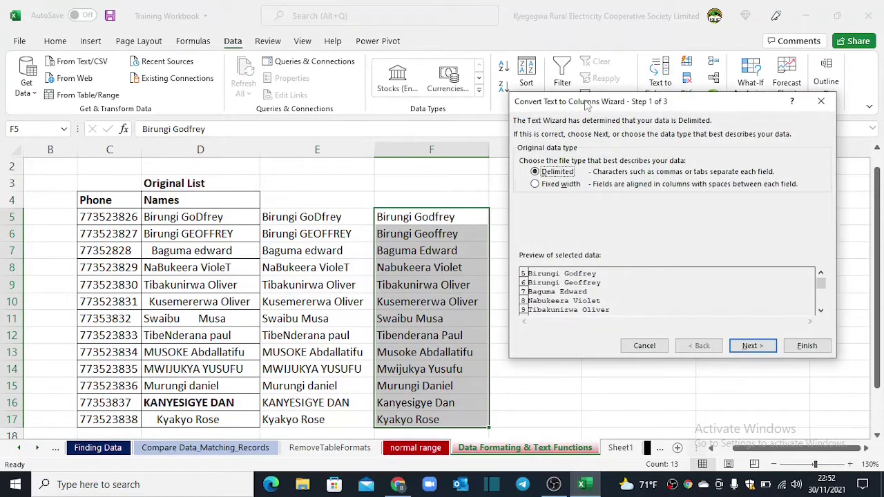
Step: Keep Delimited, advance the wizard, and leave Space ticked as the delimiter
{"action": "left_click_drag", "start_coordinate": [585, 104], "coordinate": [562, 89]}
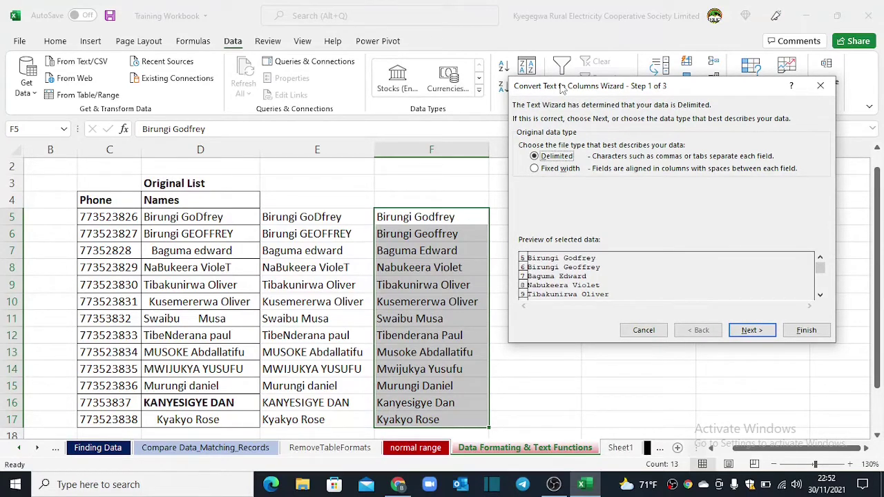
{"action": "left_click_drag", "start_coordinate": [562, 89], "coordinate": [556, 102]}
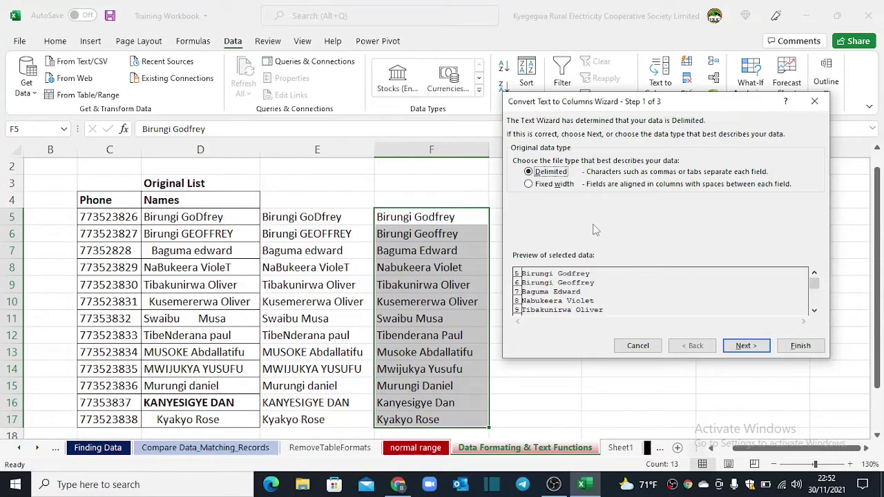
{"action": "left_click", "coordinate": [745, 347]}
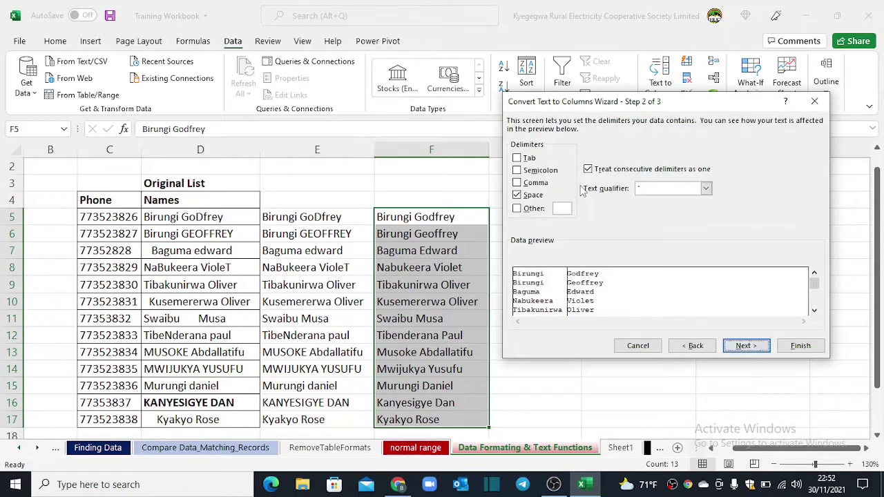
{"action": "left_click", "coordinate": [517, 197]}
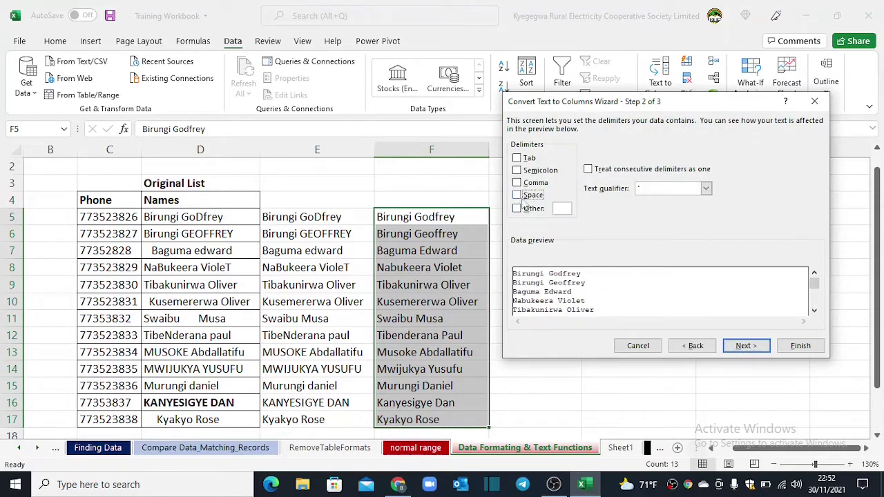
{"action": "left_click", "coordinate": [517, 196]}
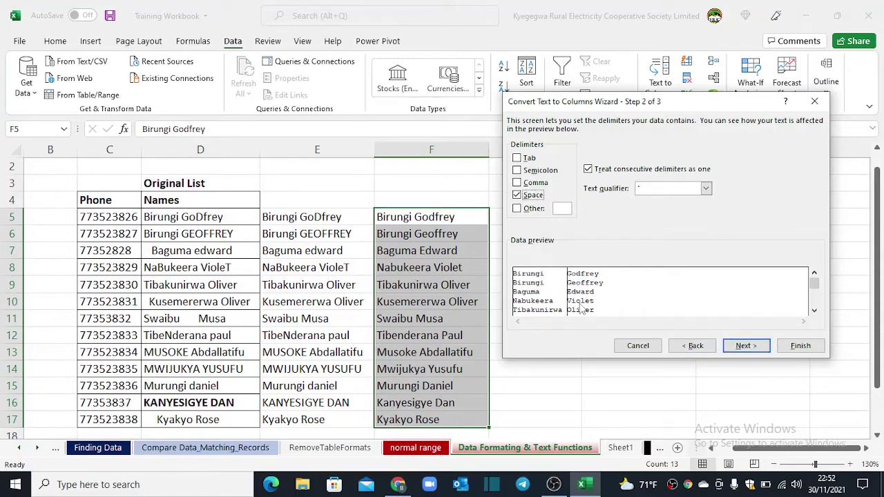
Step: Finish the split and head the columns 'First Name' in F4 and 'Last Name' in G4
{"action": "left_click", "coordinate": [800, 346]}
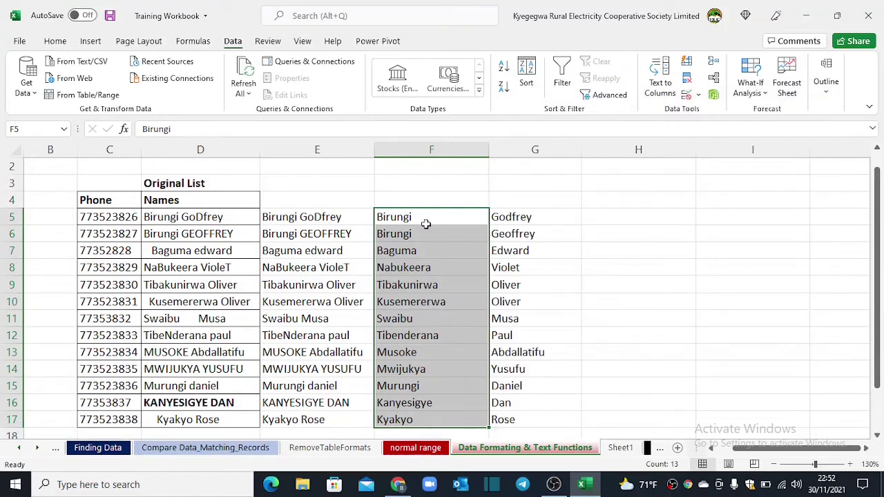
{"action": "left_click", "coordinate": [425, 225]}
{"action": "left_click", "coordinate": [394, 198]}
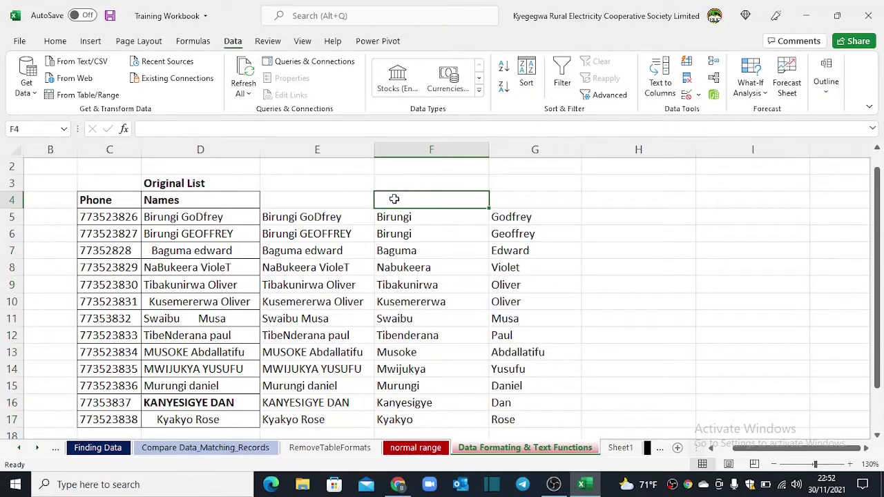
{"action": "type", "text": "First Name"}
{"action": "key", "text": "Tab"}
{"action": "type", "text": "La"}
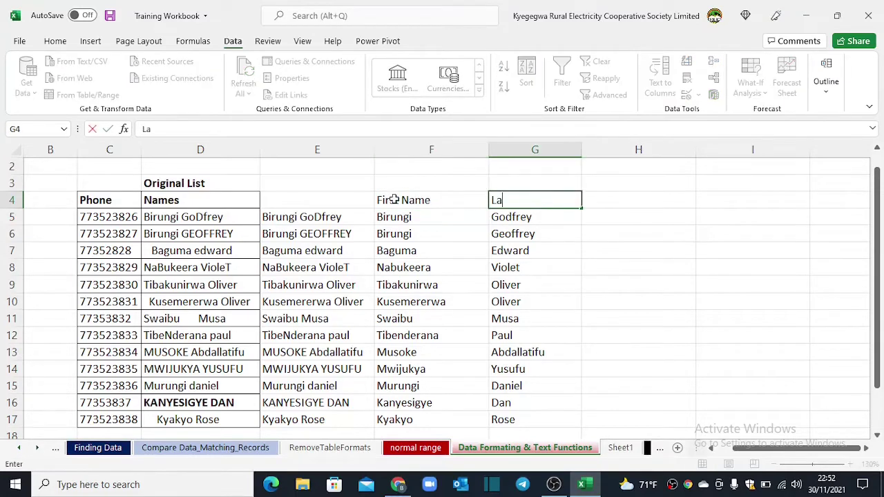
{"action": "type", "text": "st Name"}
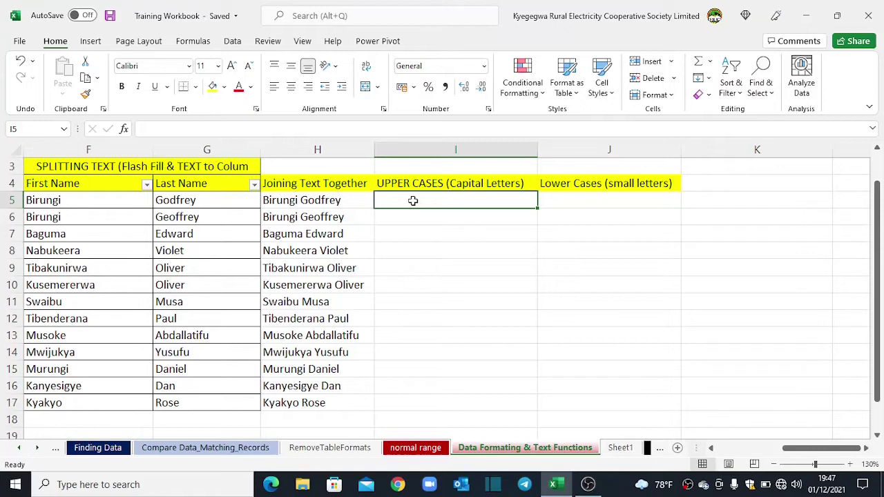
Step: Enter =UPPER(H5) in I5 and fill it down to I17
{"action": "left_click_drag", "start_coordinate": [304, 200], "coordinate": [309, 403]}
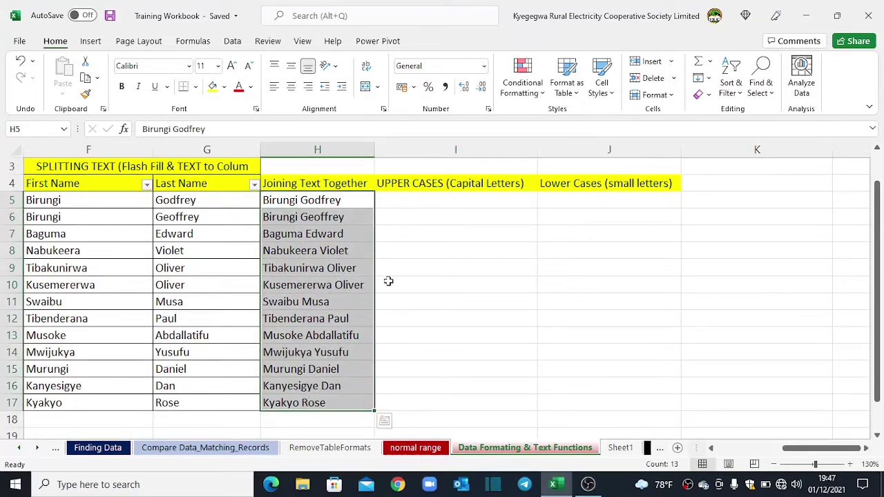
{"action": "left_click", "coordinate": [302, 200]}
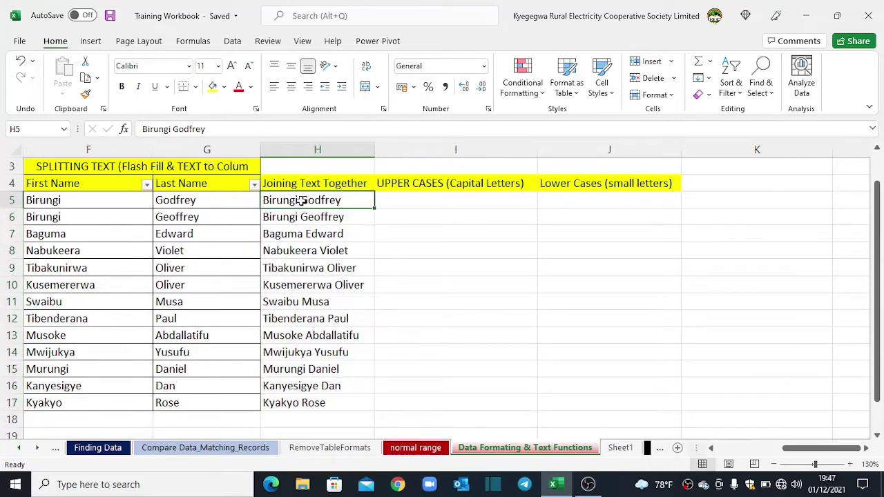
{"action": "left_click", "coordinate": [425, 200]}
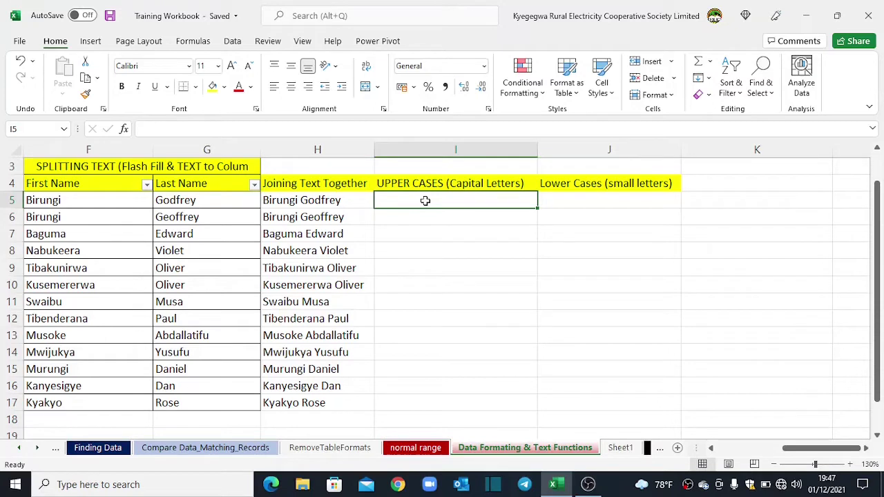
{"action": "type", "text": "=upper"}
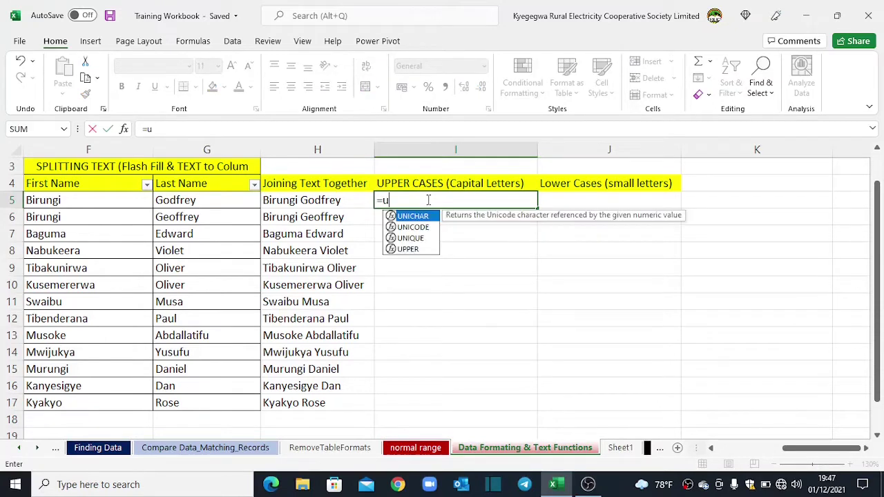
{"action": "key", "text": "Tab"}
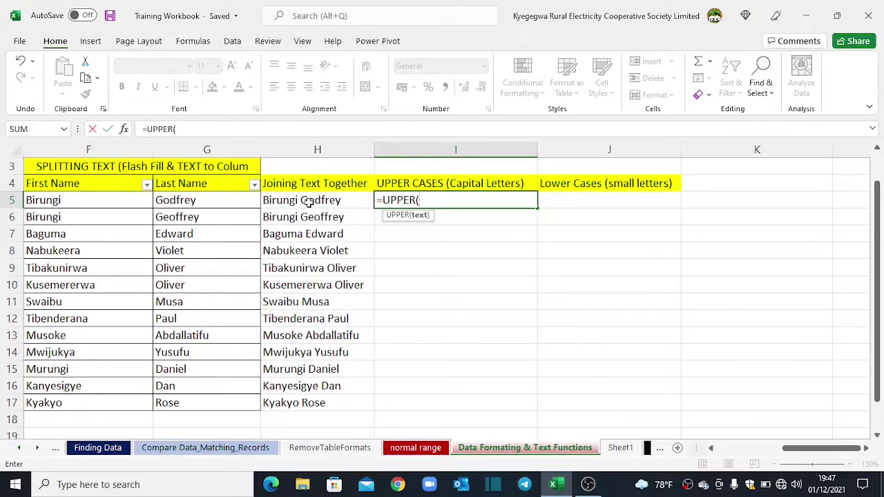
{"action": "left_click", "coordinate": [298, 200]}
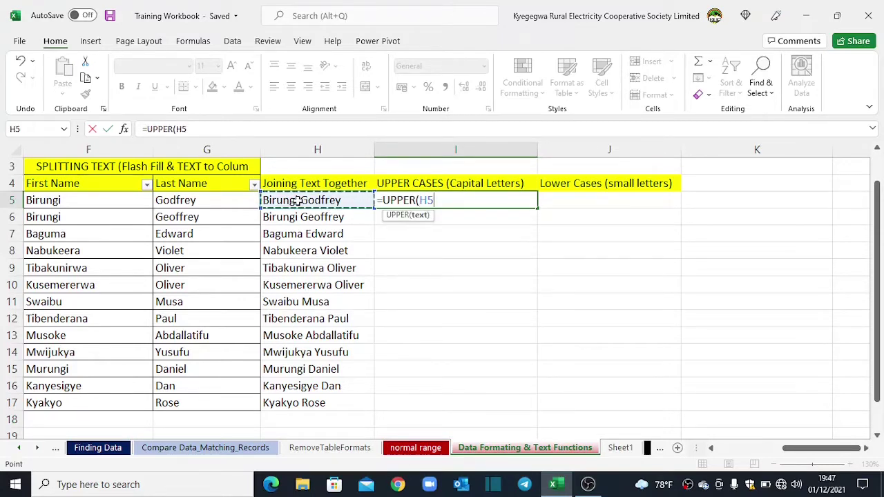
{"action": "type", "text": ")"}
{"action": "key", "text": "Return"}
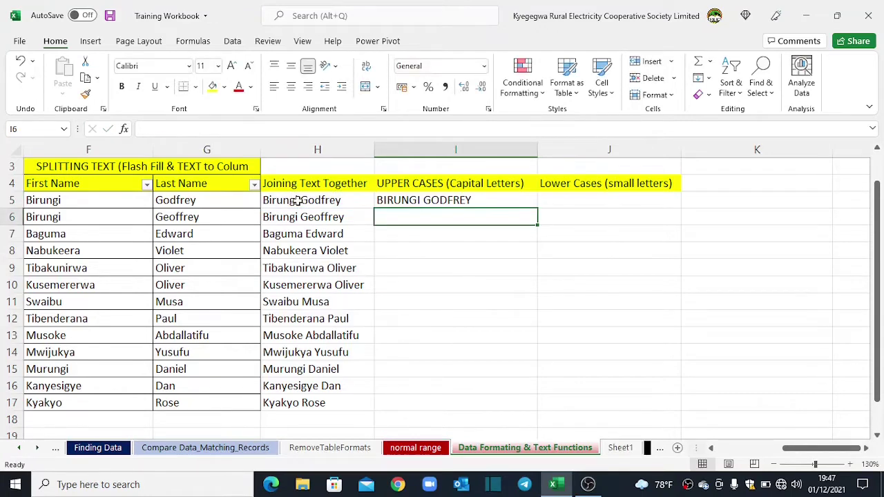
{"action": "left_click", "coordinate": [428, 198]}
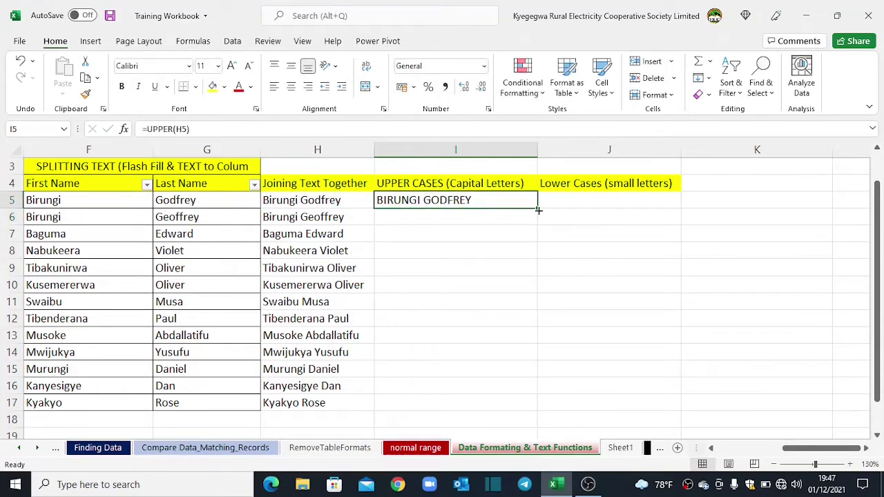
{"action": "double_click", "coordinate": [537, 209]}
Step: Replace the I5:I17 formulas with their values using Copy and Paste Values
{"action": "left_click", "coordinate": [418, 271]}
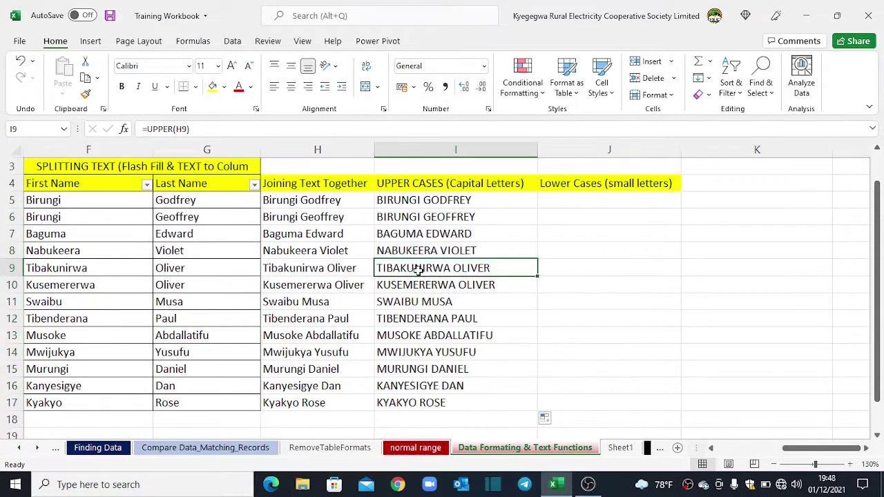
{"action": "left_click_drag", "start_coordinate": [424, 199], "coordinate": [424, 401]}
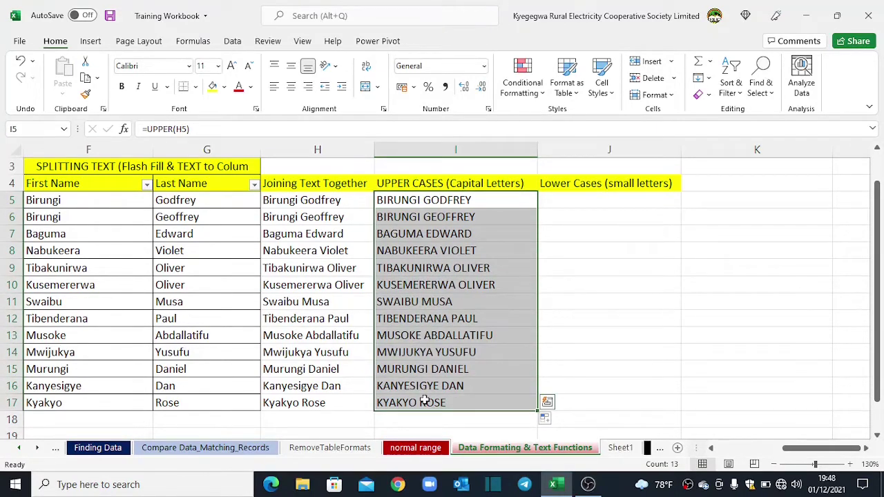
{"action": "key", "text": "ctrl+c"}
{"action": "left_click", "coordinate": [62, 94]}
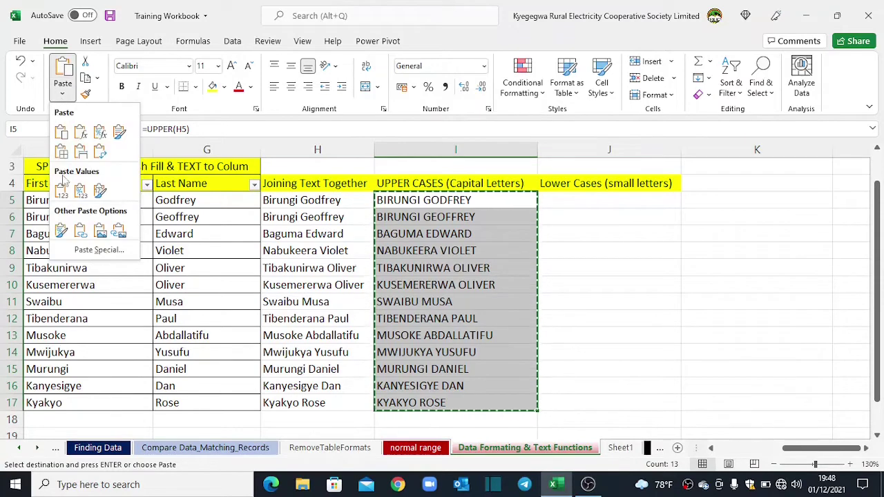
{"action": "left_click", "coordinate": [62, 191]}
{"action": "left_click", "coordinate": [486, 206]}
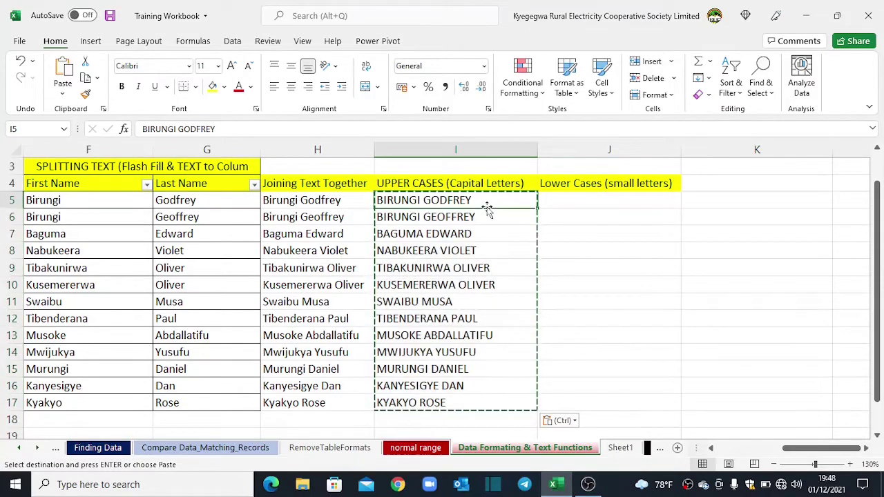
{"action": "left_click", "coordinate": [566, 203]}
{"action": "key", "text": "BackSpace"}
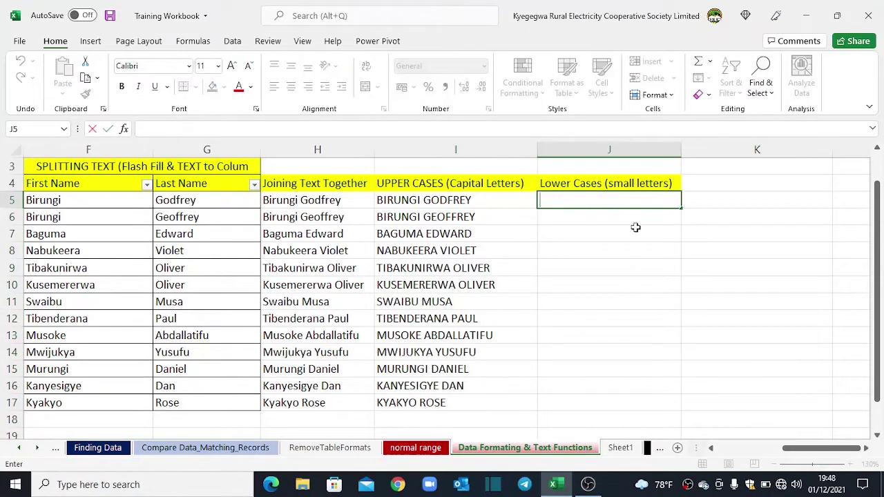
Step: Enter =LOWER(I5) in J5 and fill it down to J17
{"action": "key", "text": "Escape"}
{"action": "double_click", "coordinate": [574, 200]}
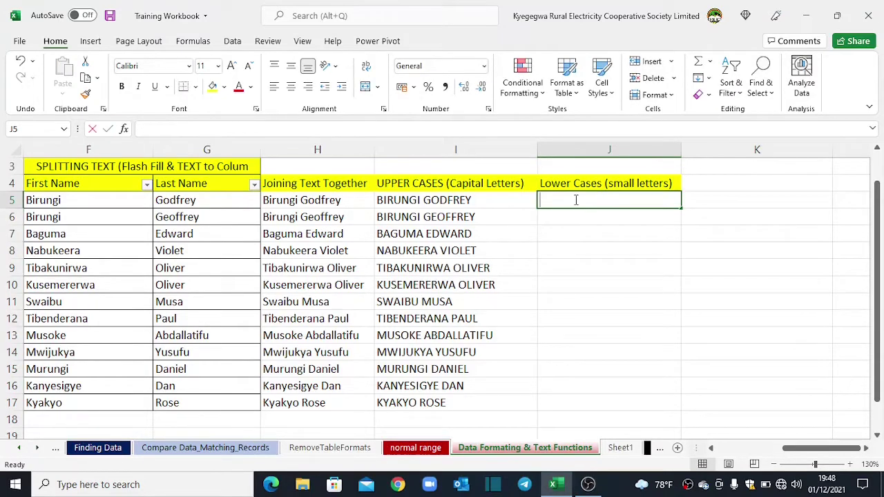
{"action": "type", "text": "=lower"}
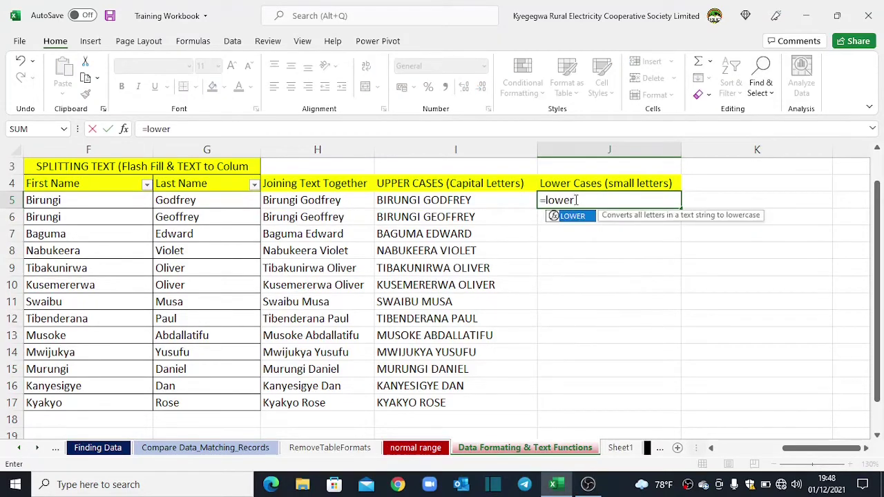
{"action": "key", "text": "Tab"}
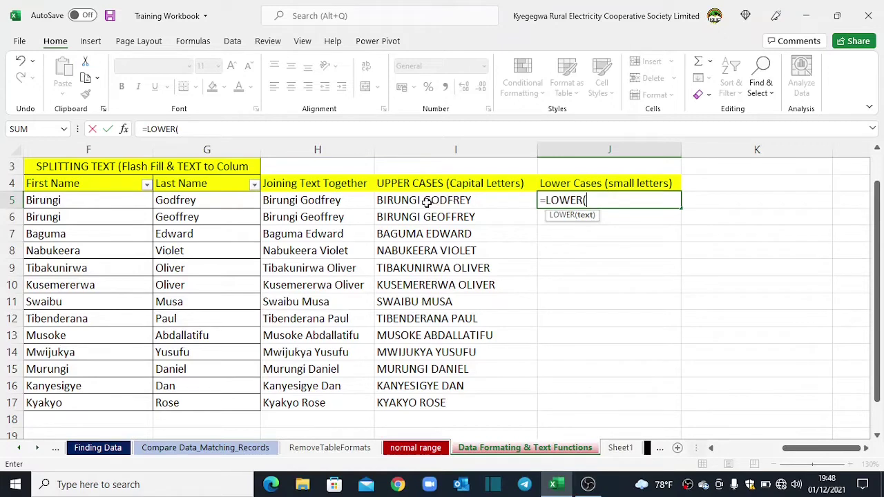
{"action": "left_click", "coordinate": [426, 200]}
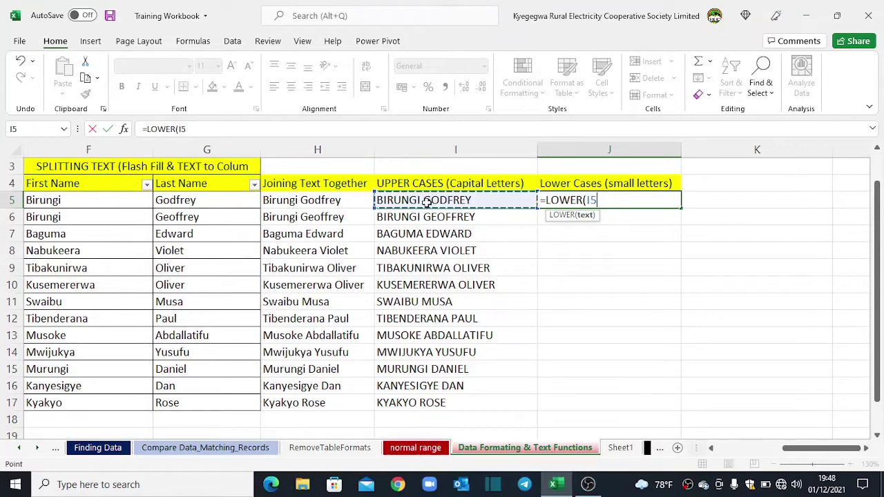
{"action": "type", "text": ")"}
{"action": "key", "text": "Return"}
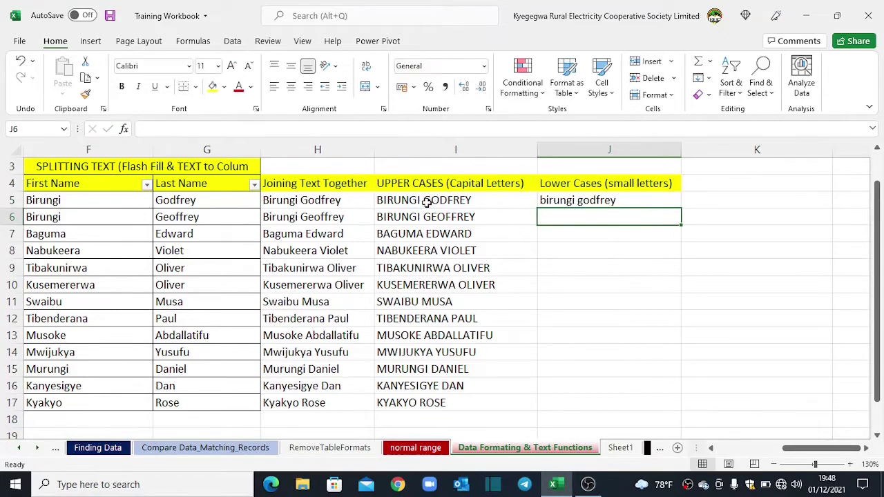
{"action": "left_click", "coordinate": [566, 199]}
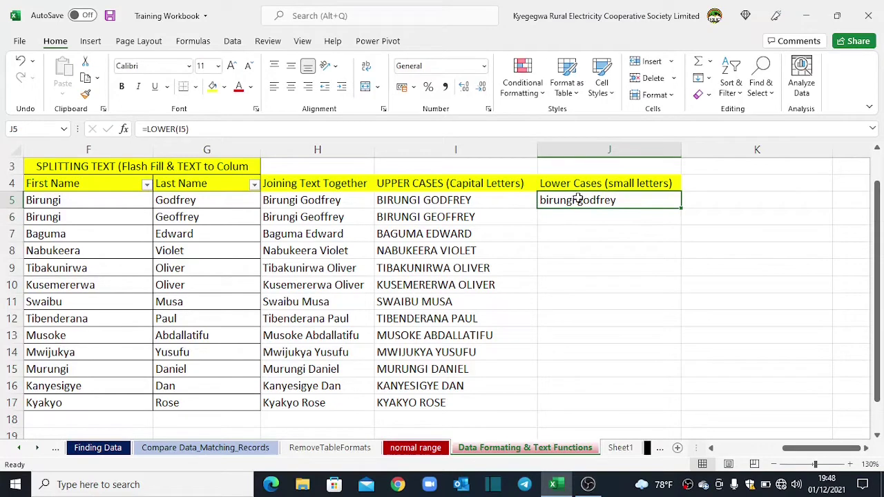
{"action": "double_click", "coordinate": [681, 207]}
{"action": "left_click", "coordinate": [580, 266]}
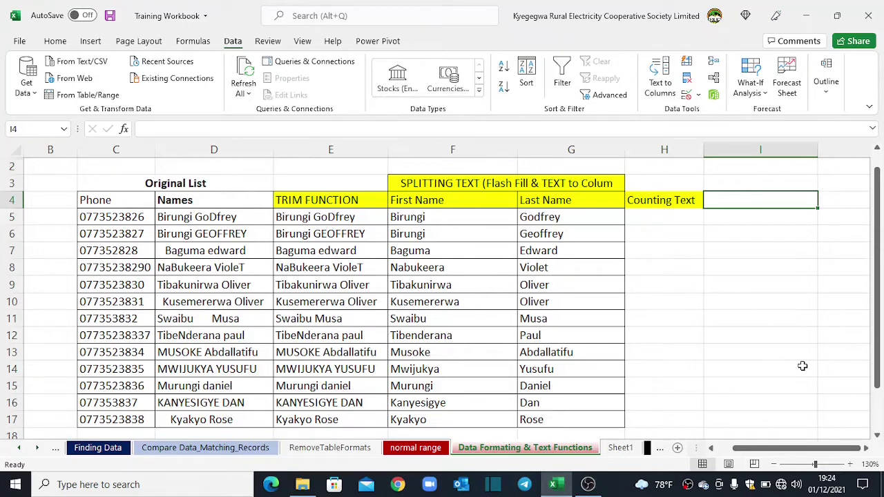
{"action": "left_click_drag", "start_coordinate": [105, 199], "coordinate": [112, 419]}
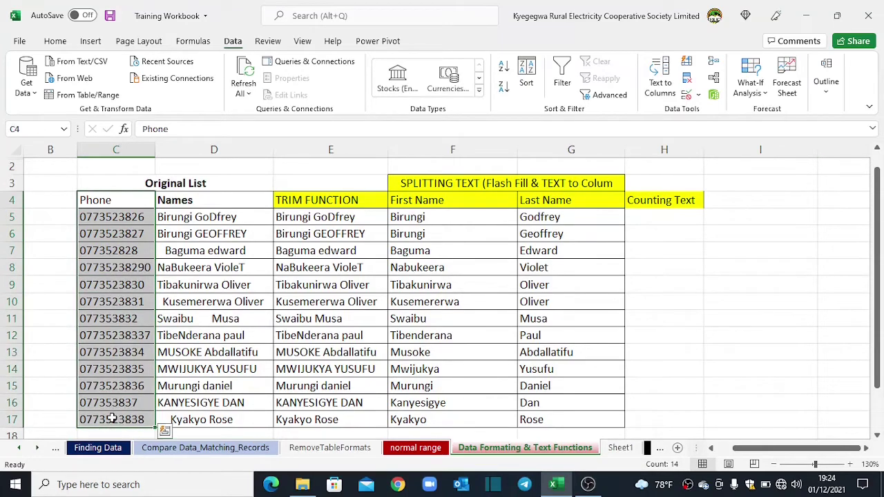
{"action": "left_click", "coordinate": [103, 218]}
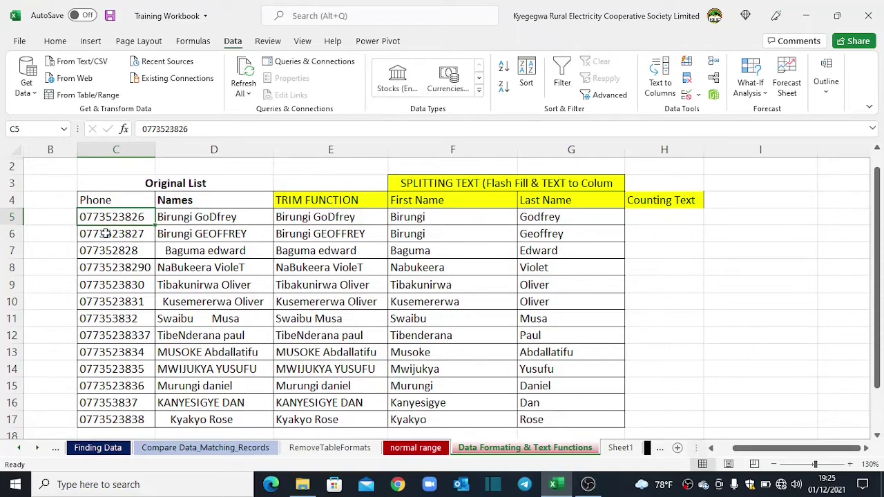
{"action": "left_click", "coordinate": [104, 234]}
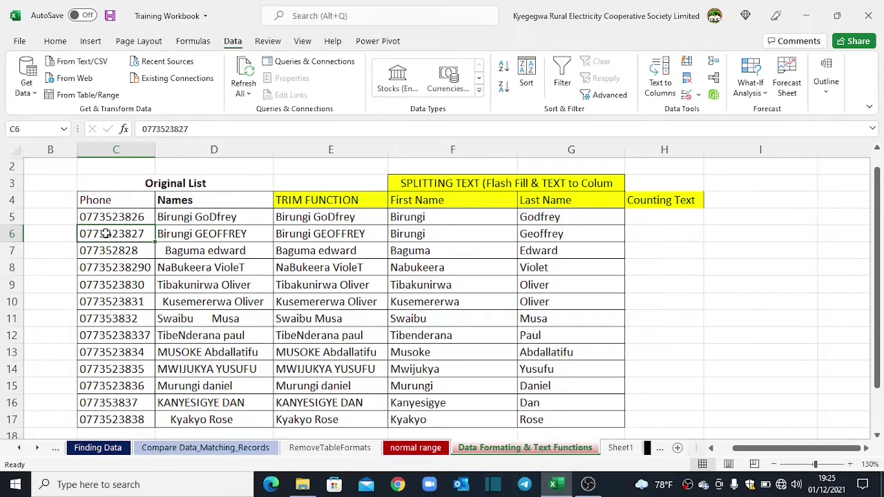
{"action": "left_click", "coordinate": [112, 217]}
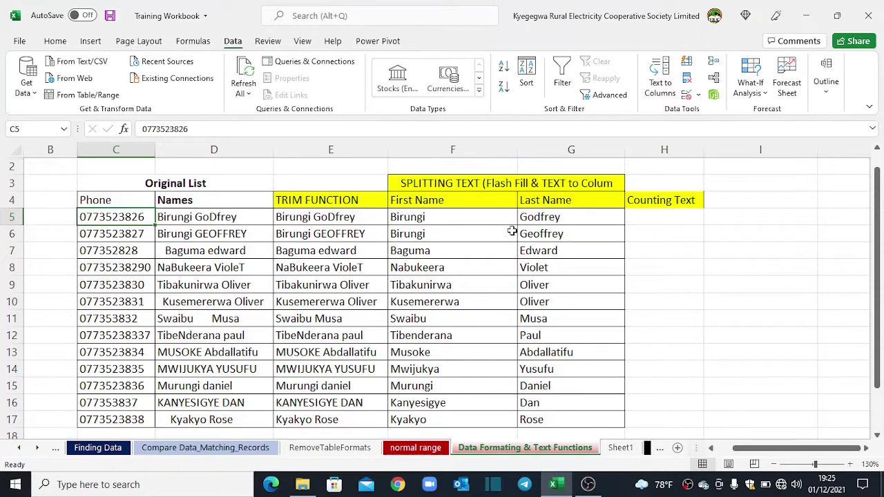
{"action": "left_click", "coordinate": [661, 219]}
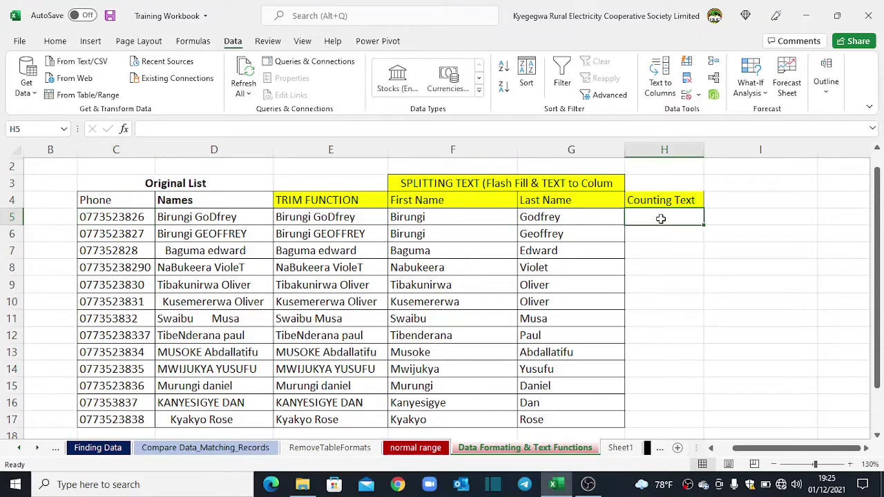
Step: Enter =LEN(C5) in H5 and fill it down to H17
{"action": "type", "text": "=len"}
{"action": "key", "text": "Tab"}
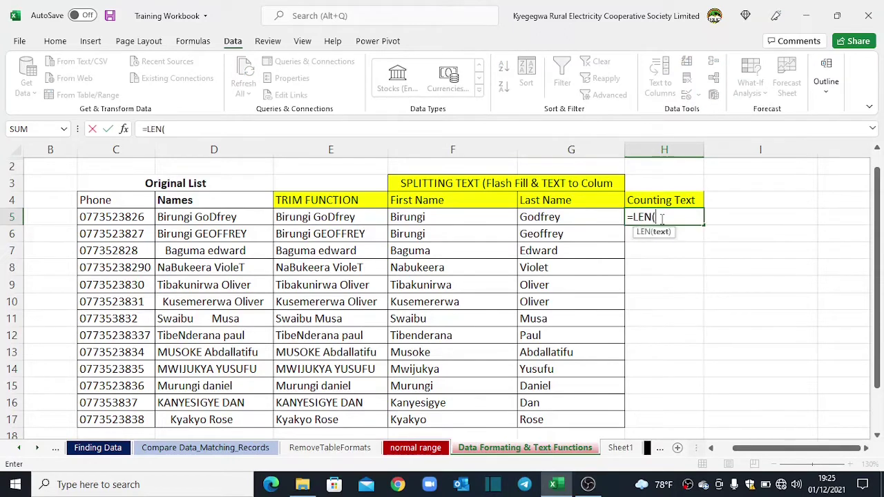
{"action": "left_click", "coordinate": [119, 217]}
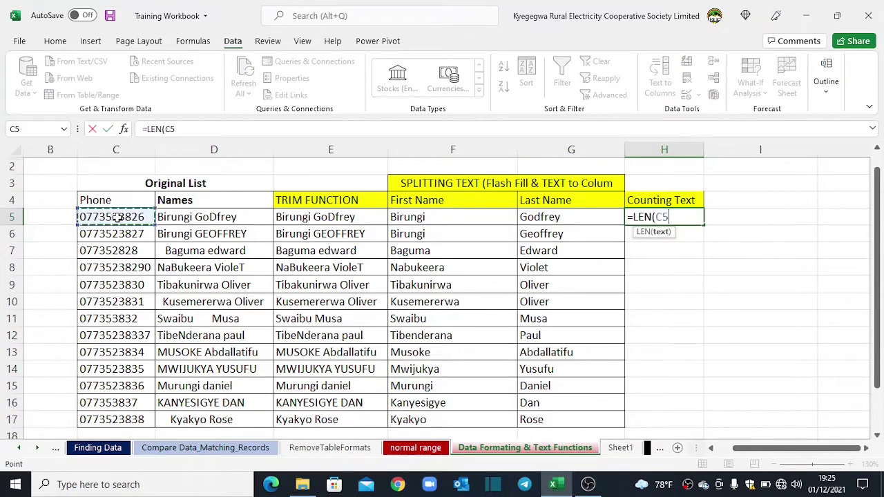
{"action": "type", "text": ")"}
{"action": "key", "text": "Return"}
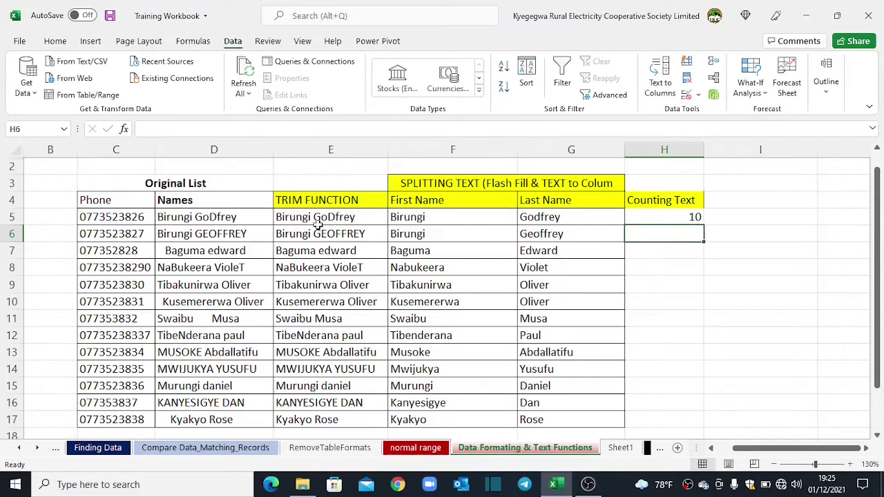
{"action": "left_click", "coordinate": [654, 216]}
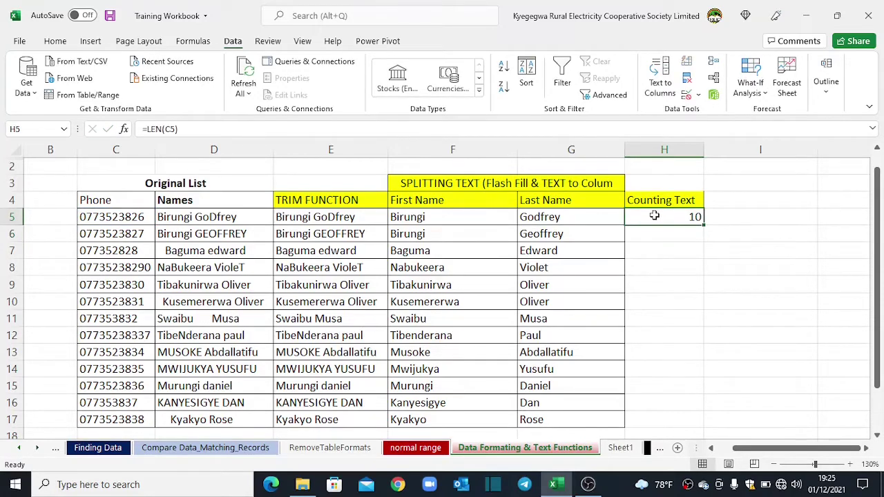
{"action": "left_click", "coordinate": [121, 218]}
{"action": "left_click", "coordinate": [660, 216]}
{"action": "double_click", "coordinate": [703, 226]}
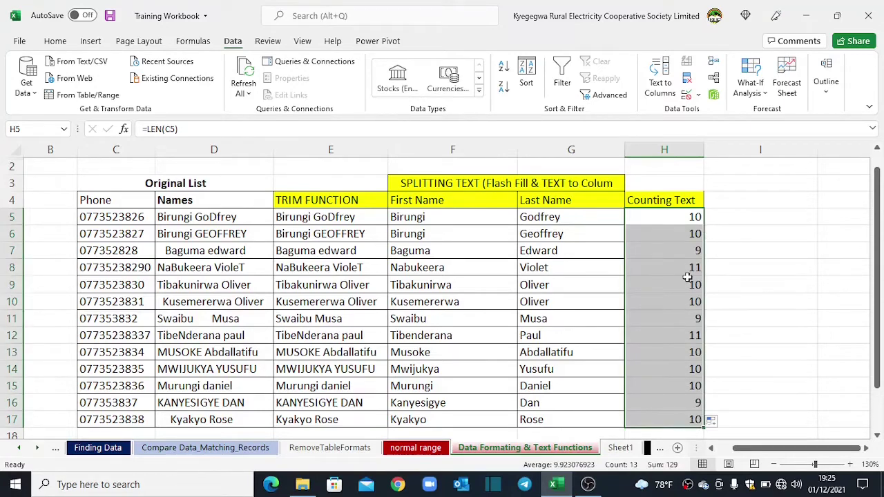
Step: Check the character counts for rows 7, 11, 12 and 16 against their phone numbers
{"action": "left_click", "coordinate": [656, 249]}
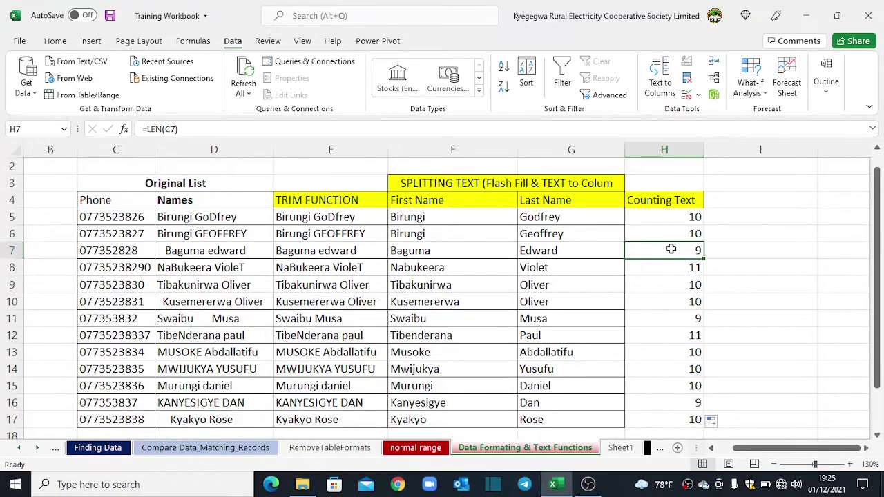
{"action": "left_click", "coordinate": [671, 317]}
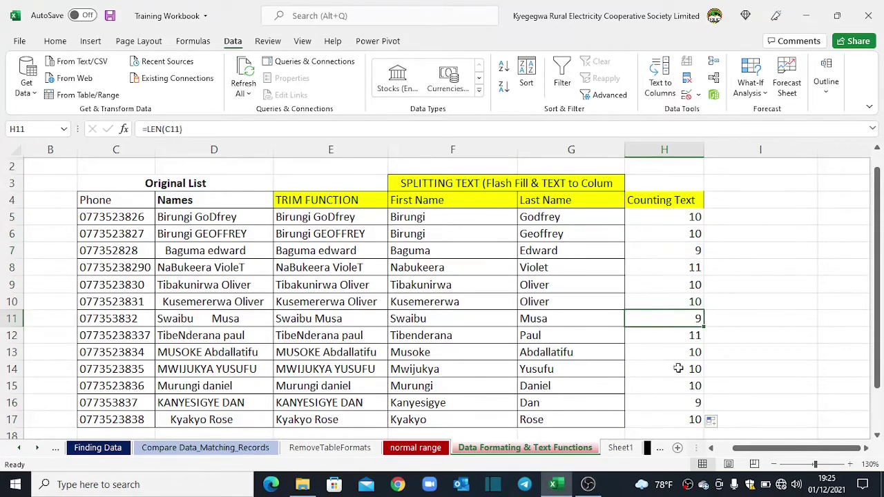
{"action": "left_click", "coordinate": [670, 402]}
{"action": "left_click", "coordinate": [672, 336]}
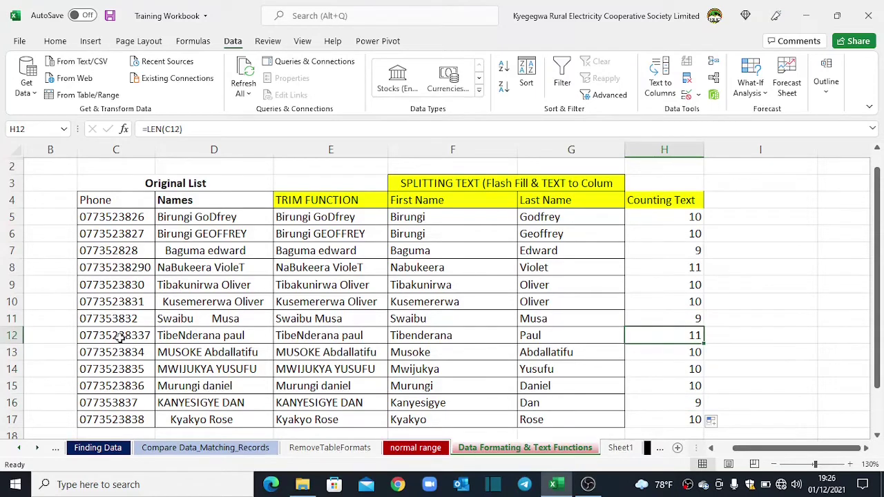
{"action": "left_click", "coordinate": [97, 337]}
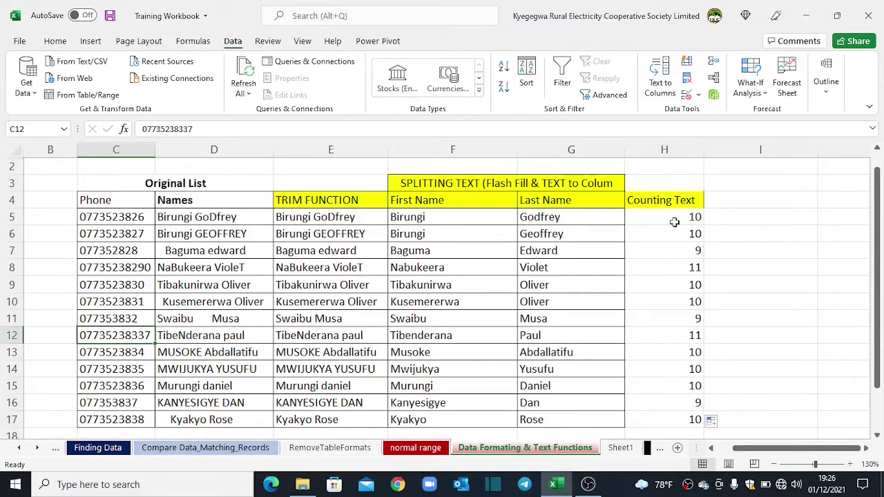
{"action": "left_click", "coordinate": [551, 253]}
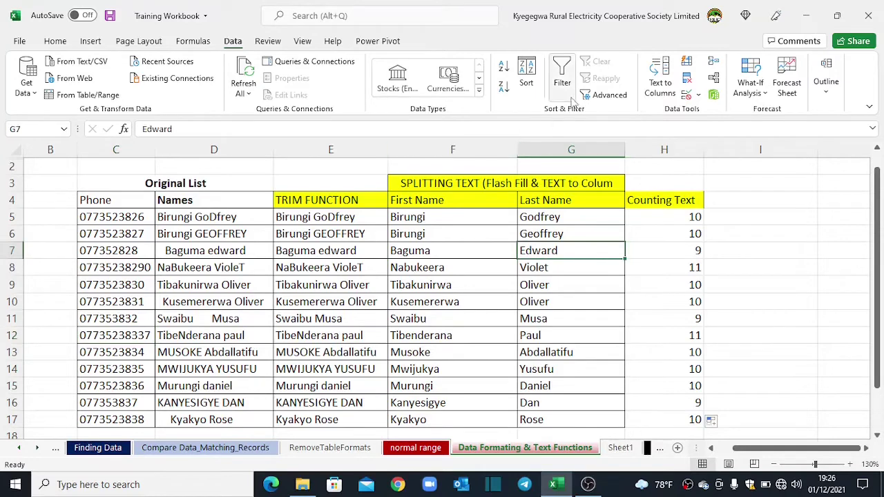
Step: Filter the Counting Text column to lengths 9 and 11, showing 5 of 13 records
{"action": "left_click", "coordinate": [563, 70]}
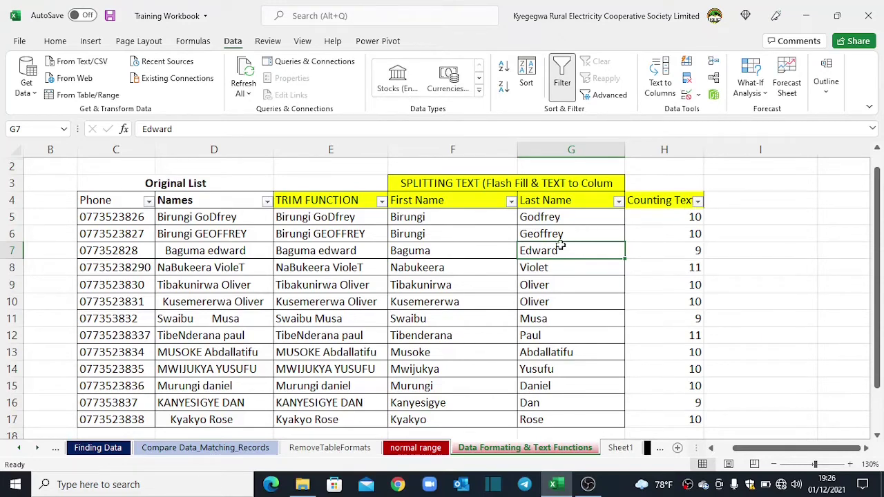
{"action": "left_click", "coordinate": [763, 232]}
{"action": "left_click", "coordinate": [550, 255]}
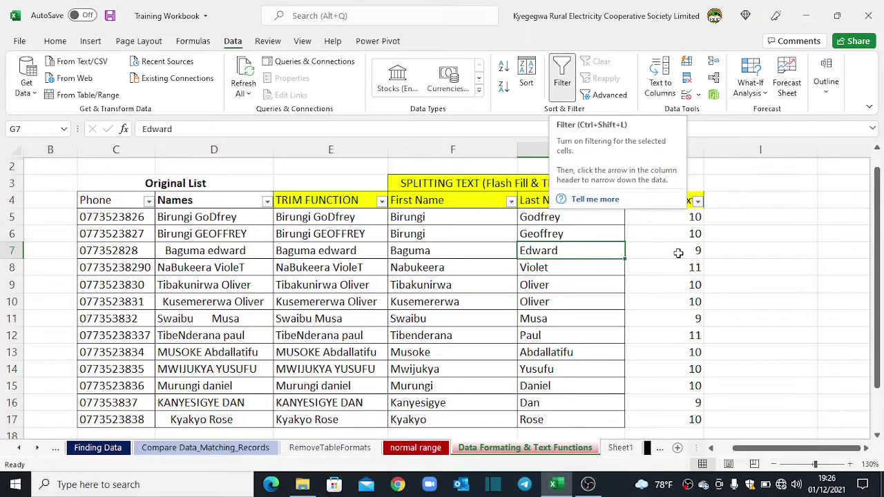
{"action": "left_click", "coordinate": [697, 202]}
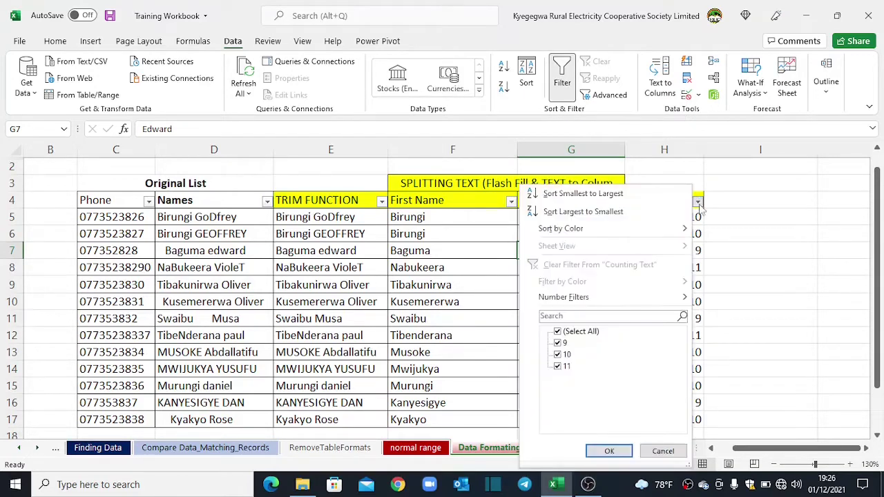
{"action": "left_click", "coordinate": [571, 334]}
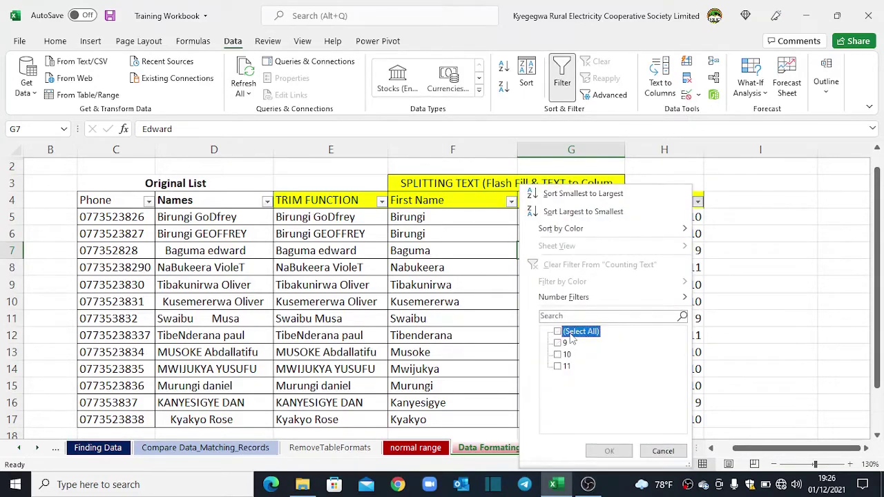
{"action": "left_click", "coordinate": [559, 367]}
{"action": "left_click", "coordinate": [558, 343]}
{"action": "left_click", "coordinate": [605, 451]}
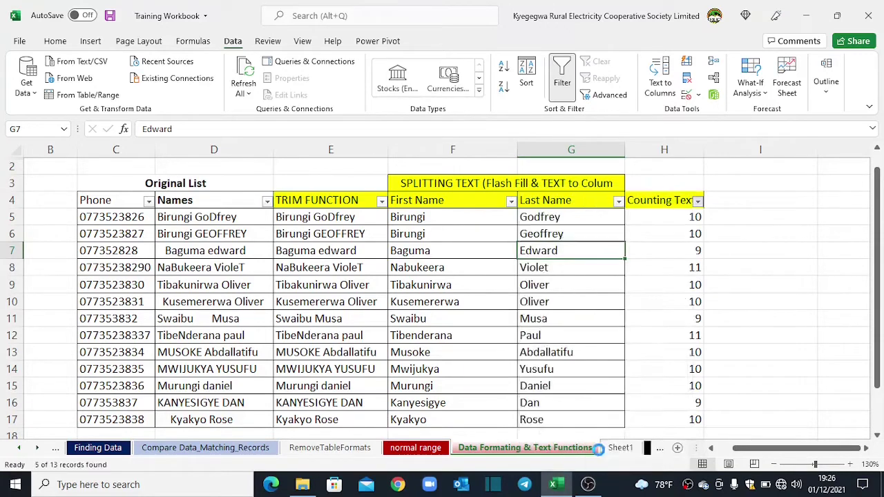
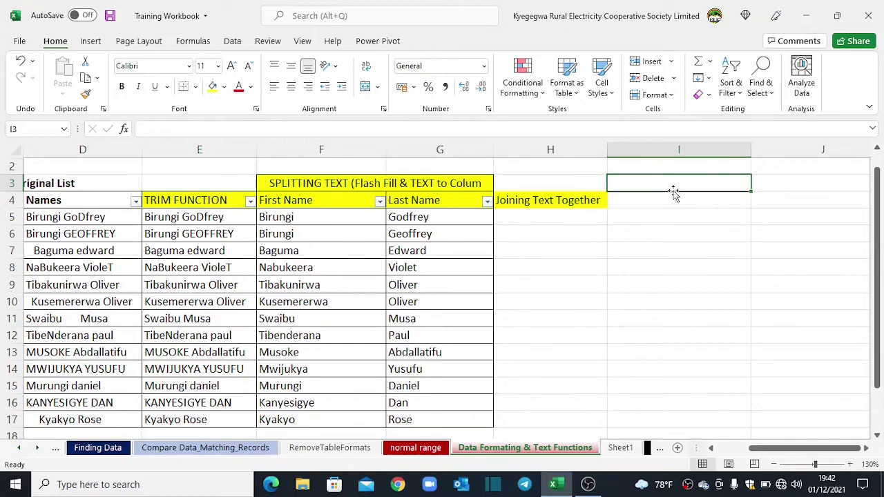
Step: Point out the First Name and Last Name columns and the first name in F5
{"action": "left_click_drag", "start_coordinate": [284, 200], "coordinate": [400, 270]}
{"action": "left_click", "coordinate": [288, 200]}
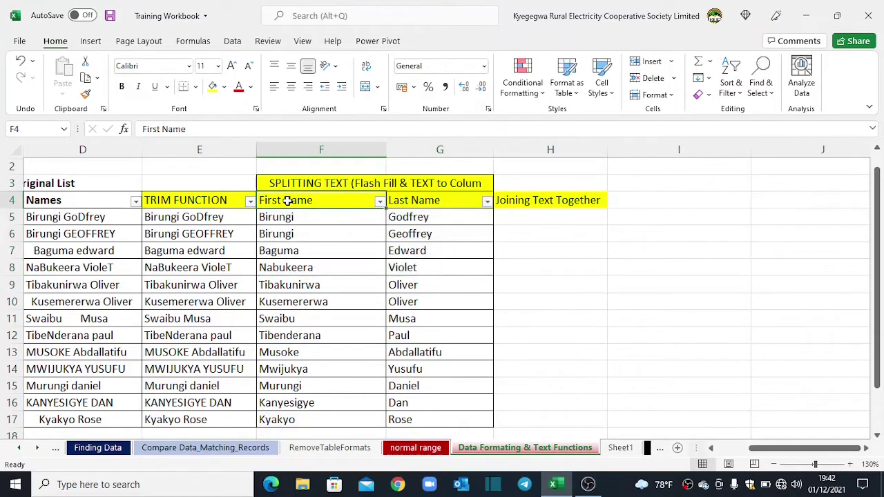
{"action": "left_click", "coordinate": [411, 200]}
{"action": "left_click", "coordinate": [296, 218]}
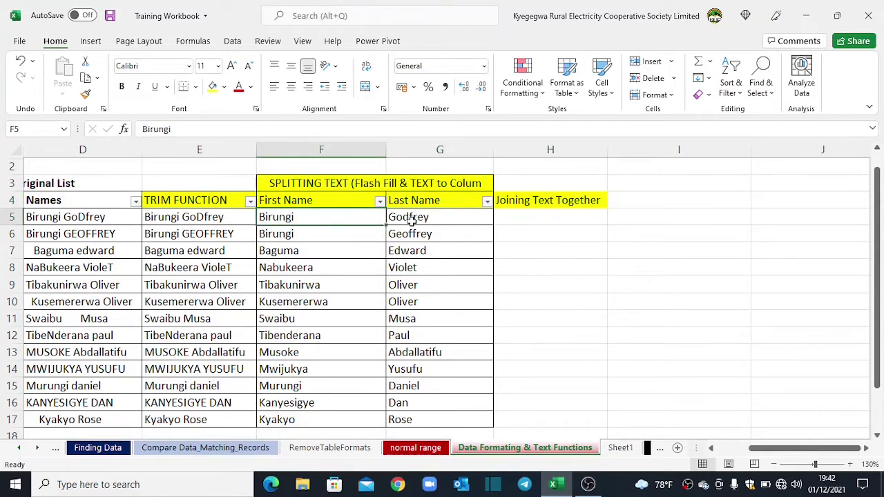
Step: Enter =CONCATENATE(F5," ",G5) in H5 to join first and last name with a space
{"action": "left_click", "coordinate": [554, 219]}
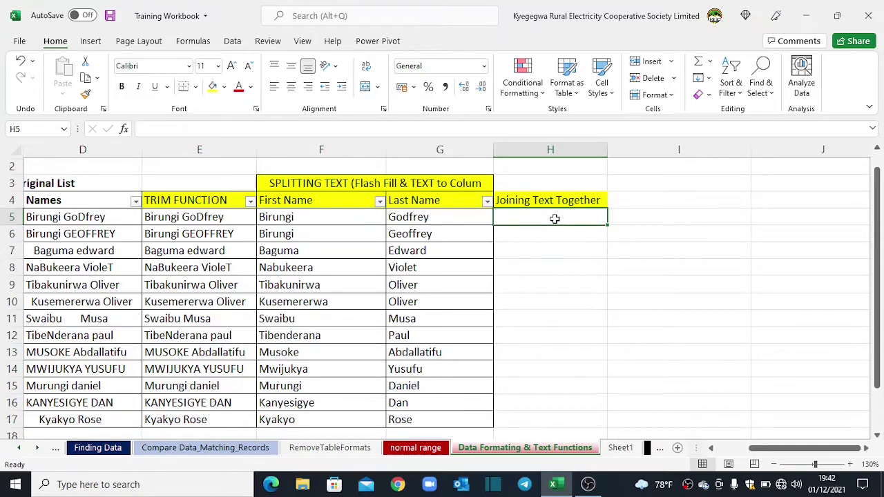
{"action": "type", "text": "="}
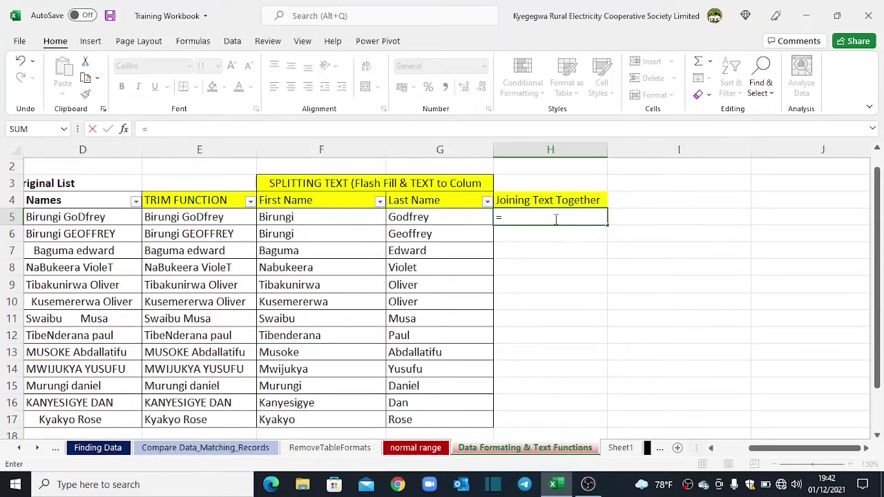
{"action": "type", "text": "concate"}
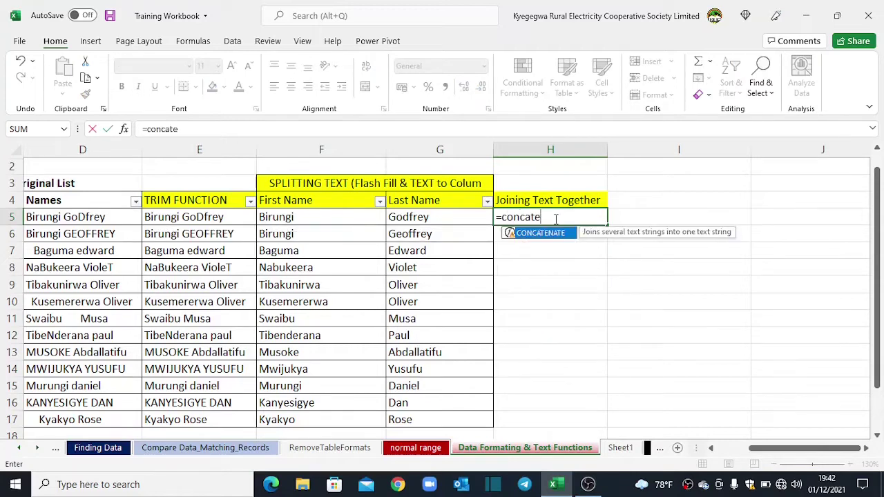
{"action": "key", "text": "Tab"}
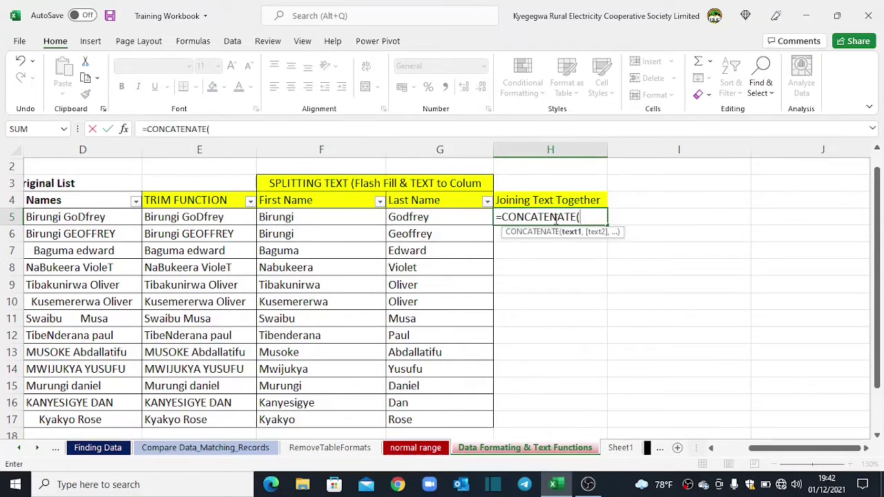
{"action": "left_click", "coordinate": [306, 217]}
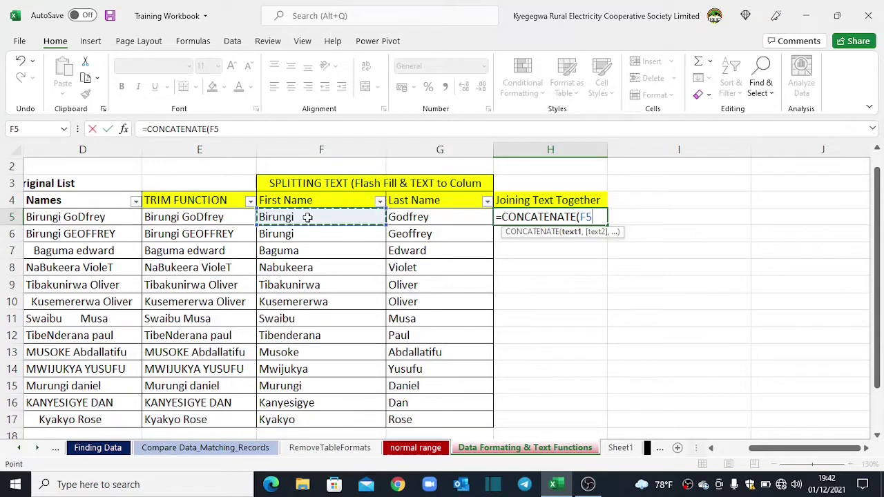
{"action": "type", "text": ","}
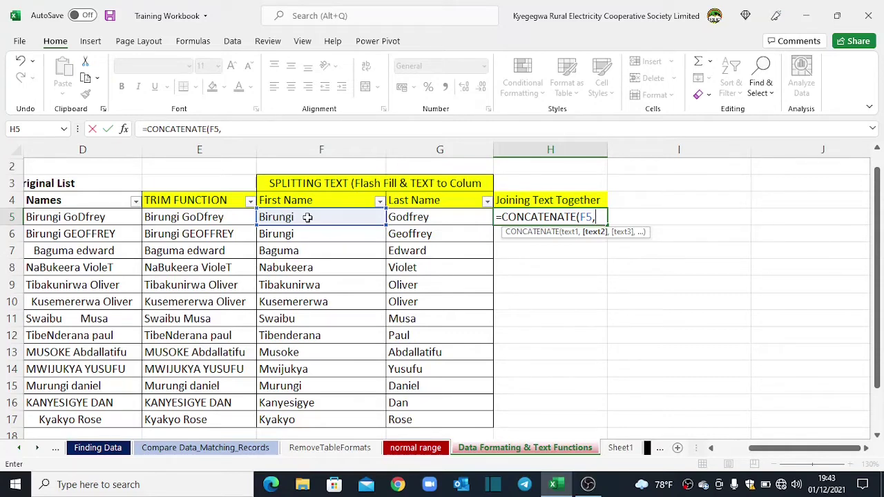
{"action": "type", "text": "\" \","}
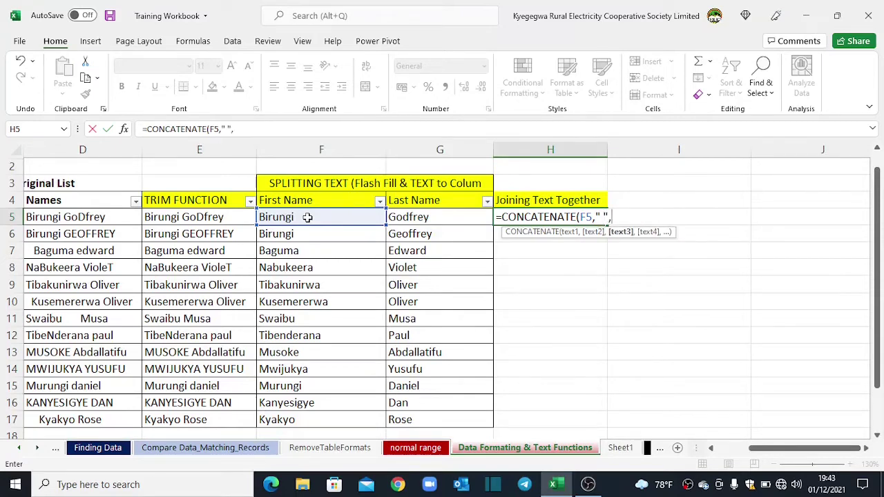
{"action": "left_click", "coordinate": [417, 216]}
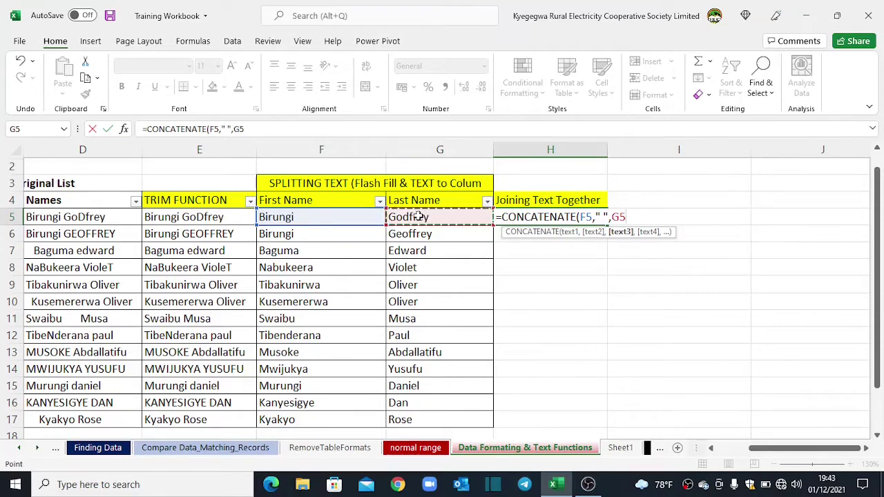
{"action": "type", "text": ")"}
{"action": "key", "text": "Return"}
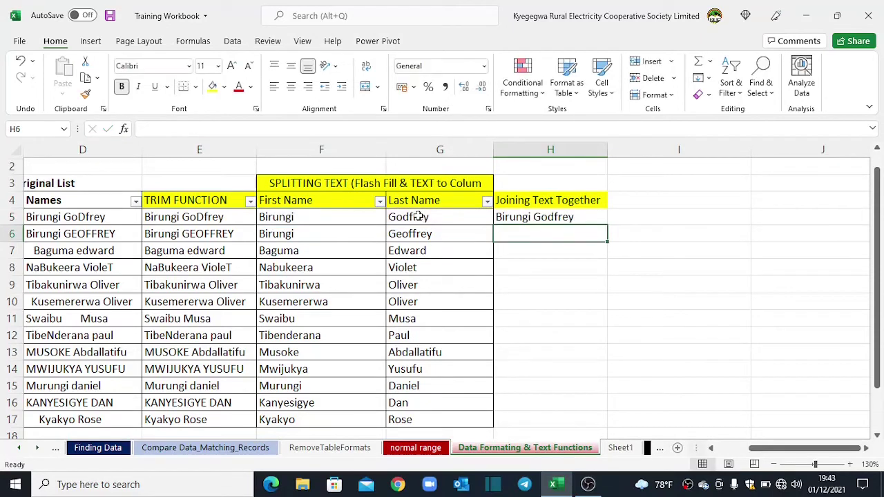
Step: Fill the H5 joining formula down to H17 and check the copy in H6
{"action": "left_click", "coordinate": [529, 217]}
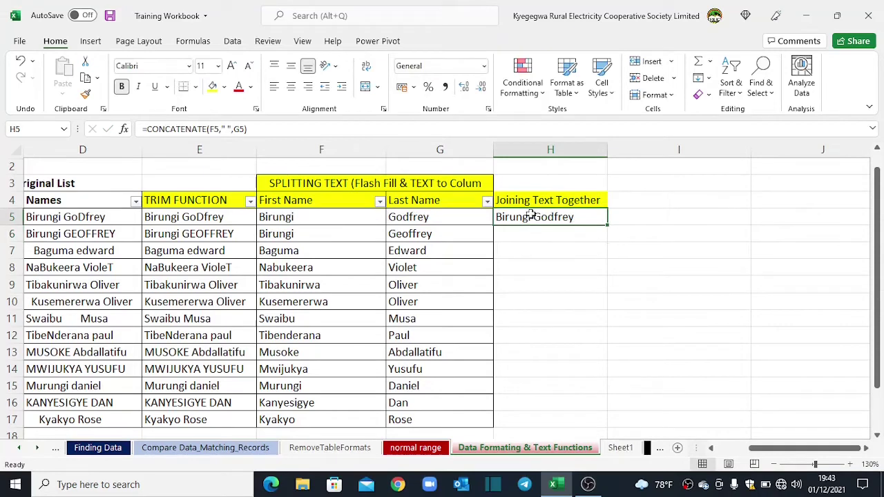
{"action": "double_click", "coordinate": [607, 226]}
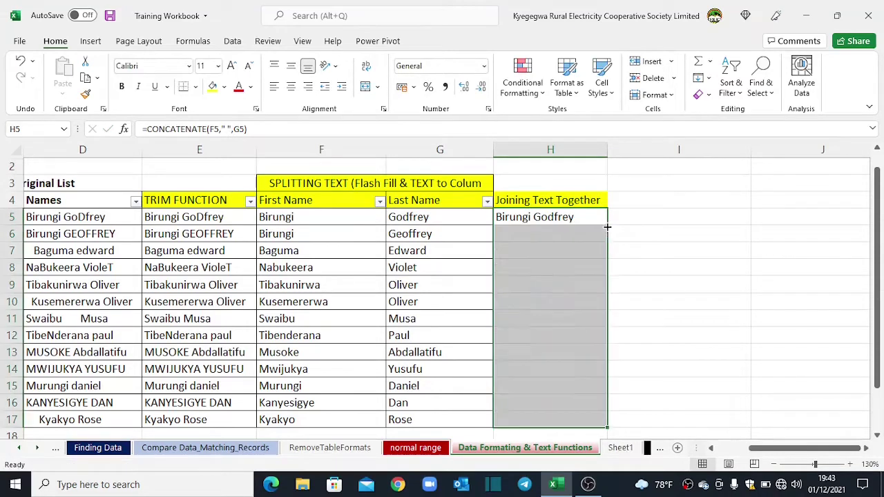
{"action": "left_click", "coordinate": [538, 235]}
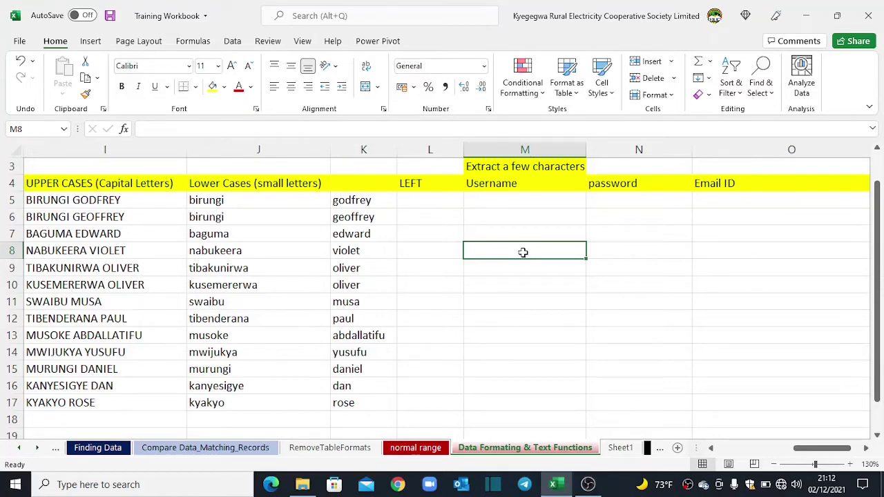
{"action": "left_click", "coordinate": [418, 201]}
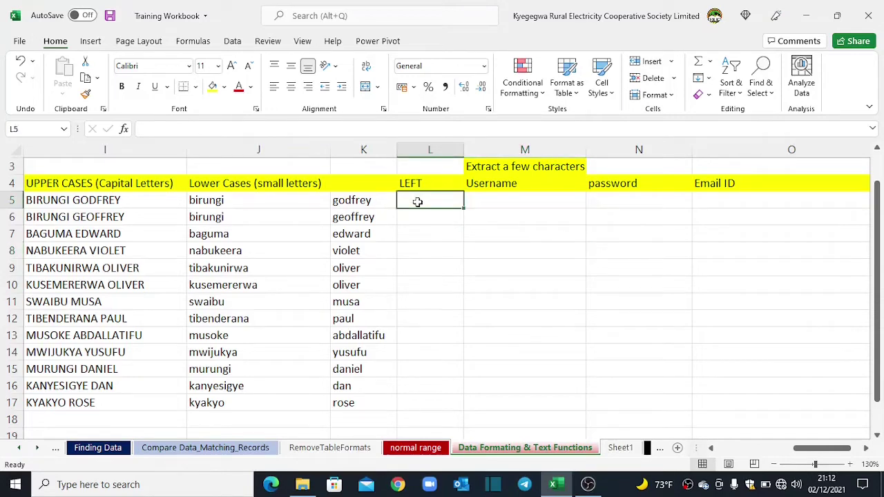
{"action": "type", "text": "=lef"}
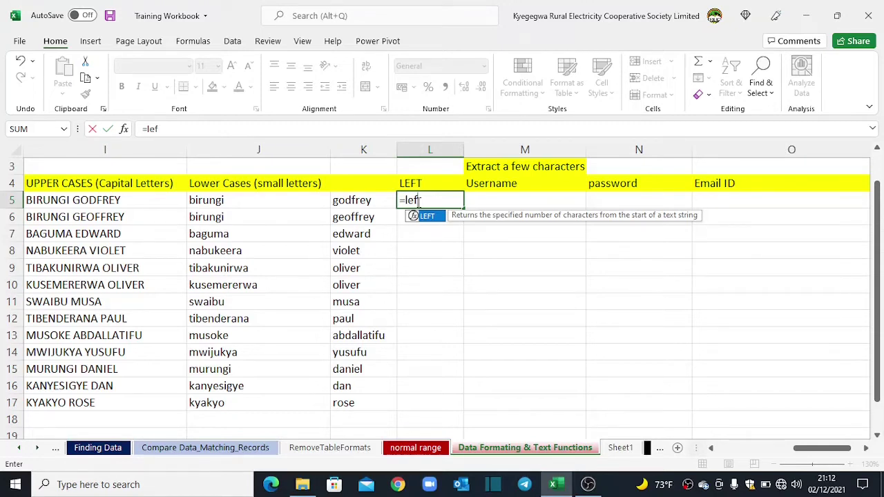
{"action": "key", "text": "BackSpace"}
{"action": "key", "text": "BackSpace"}
{"action": "key", "text": "BackSpace"}
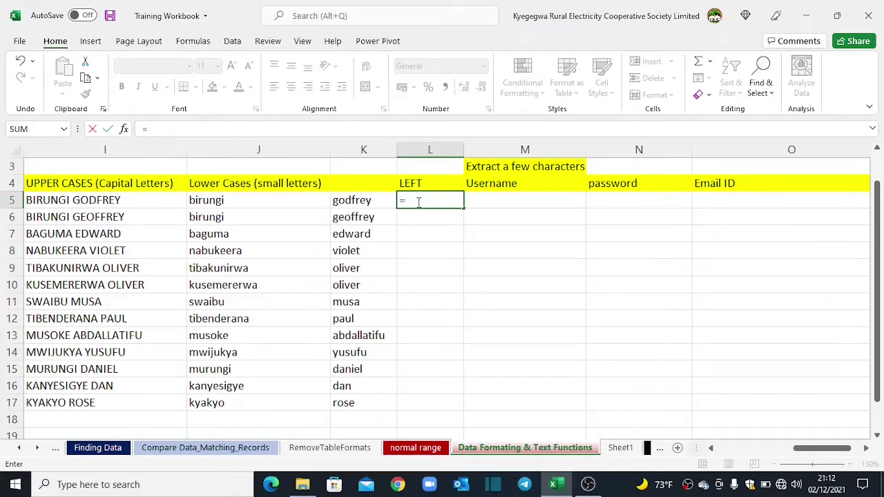
{"action": "type", "text": "mid"}
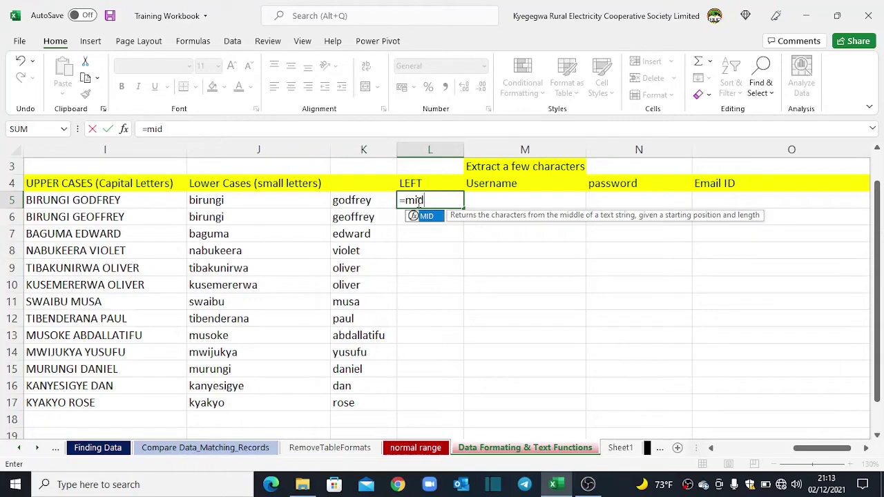
{"action": "key", "text": "BackSpace"}
{"action": "key", "text": "BackSpace"}
{"action": "key", "text": "BackSpace"}
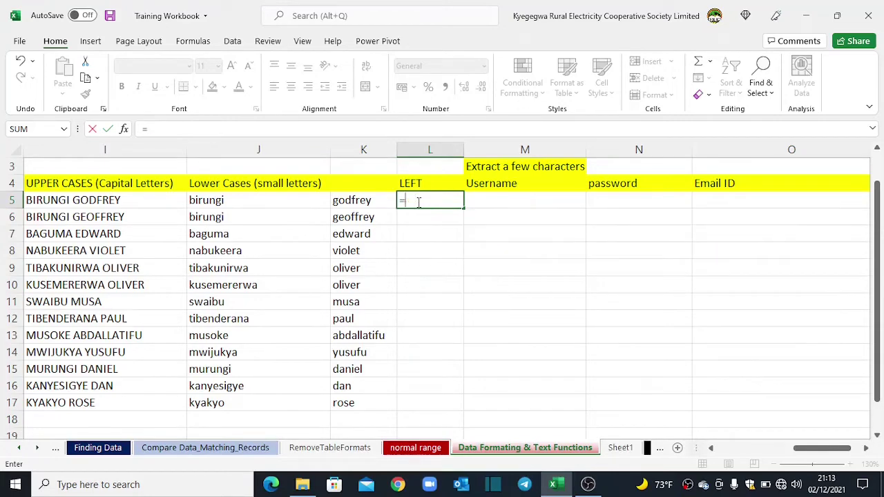
{"action": "type", "text": "right"}
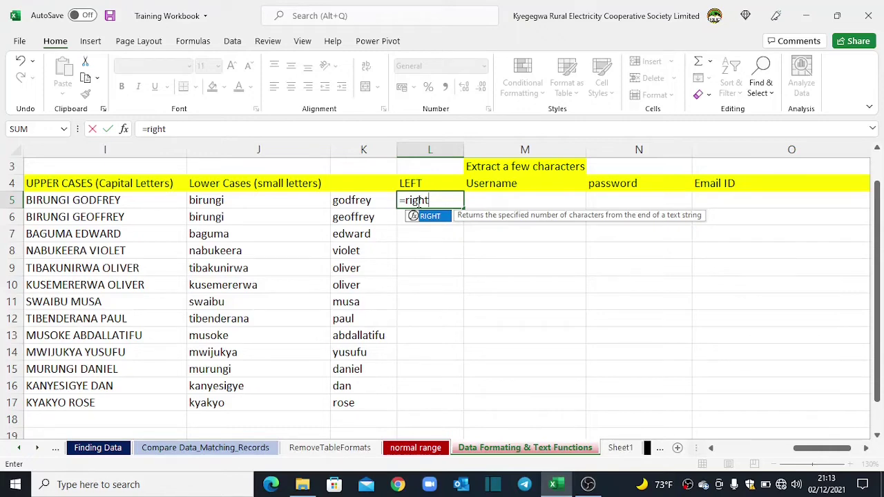
{"action": "key", "text": "BackSpace"}
{"action": "key", "text": "BackSpace"}
{"action": "key", "text": "BackSpace"}
{"action": "key", "text": "BackSpace"}
{"action": "key", "text": "BackSpace"}
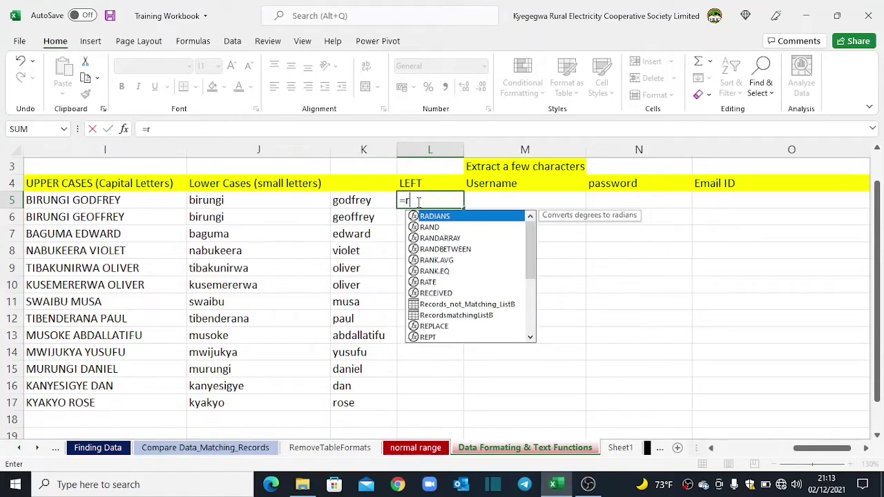
{"action": "key", "text": "BackSpace"}
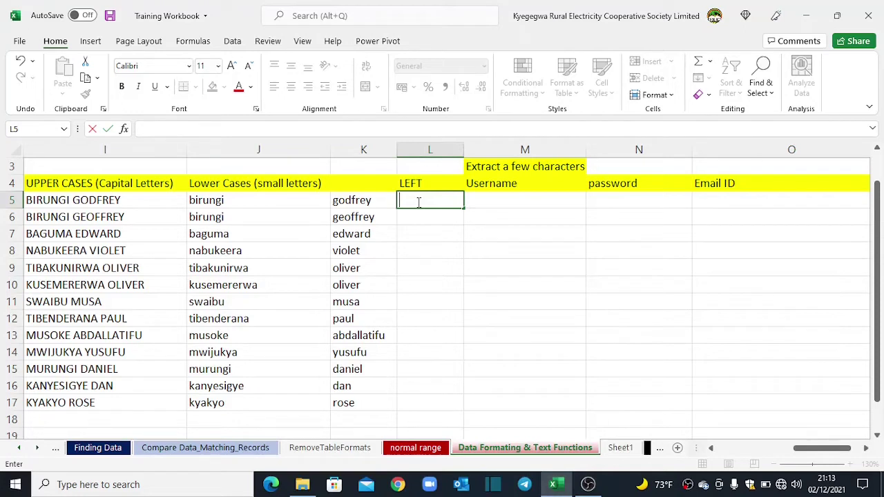
Step: Enter =LEFT(J5,1) in L5 and fill it down through L17
{"action": "left_click", "coordinate": [494, 191]}
{"action": "left_click", "coordinate": [435, 194]}
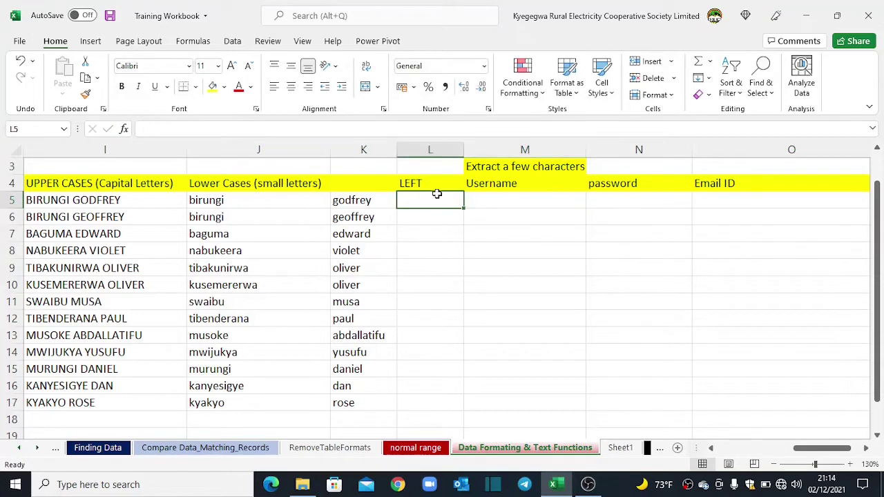
{"action": "left_click_drag", "start_coordinate": [412, 227], "coordinate": [418, 199]}
{"action": "left_click", "coordinate": [418, 199]}
{"action": "type", "text": "=left"}
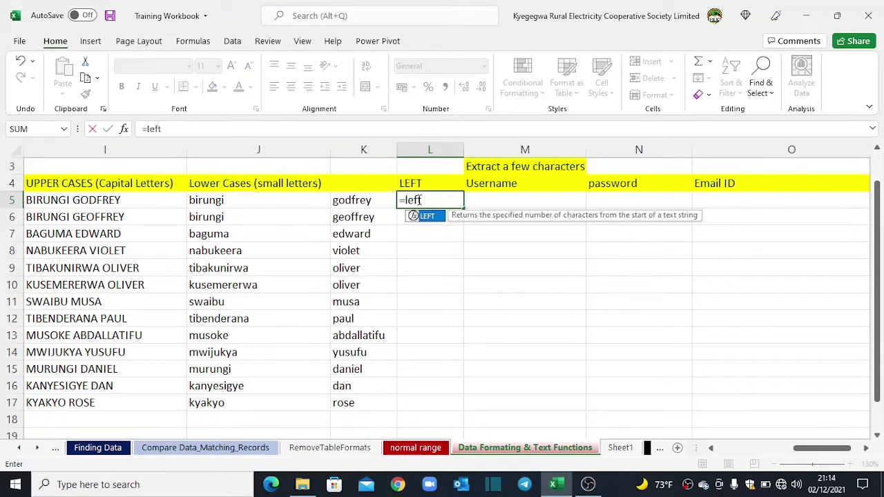
{"action": "key", "text": "Tab"}
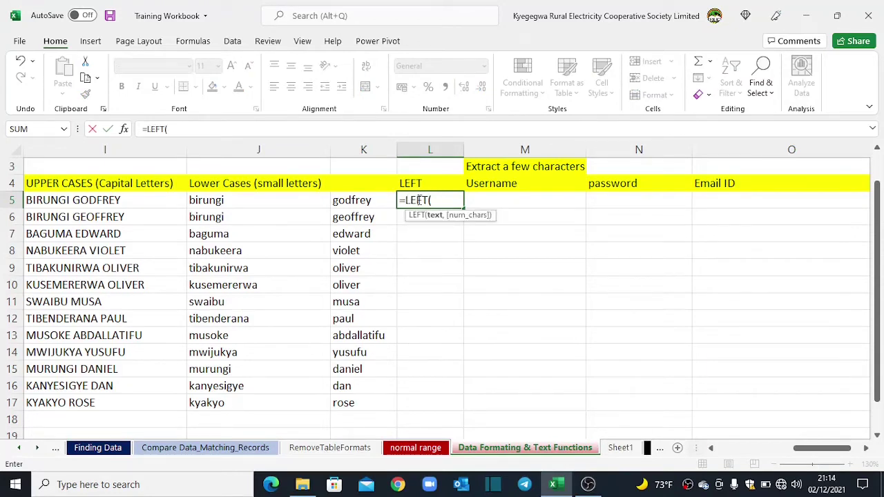
{"action": "left_click", "coordinate": [215, 202]}
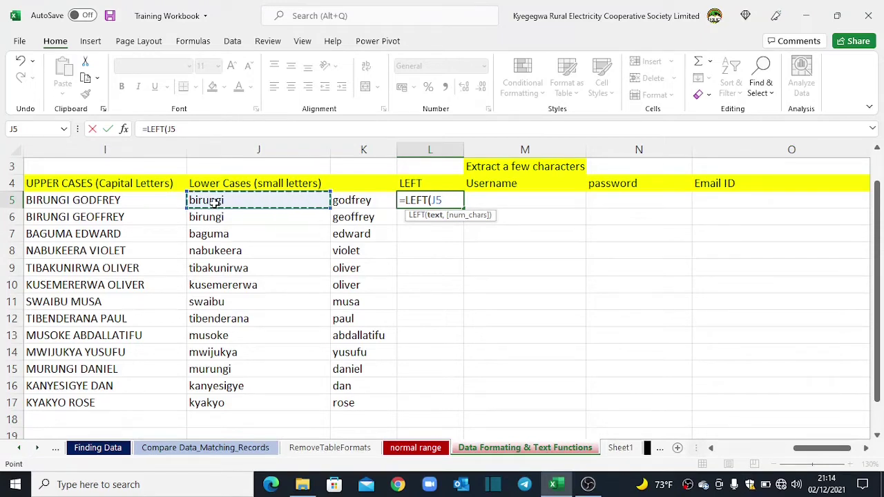
{"action": "type", "text": ","}
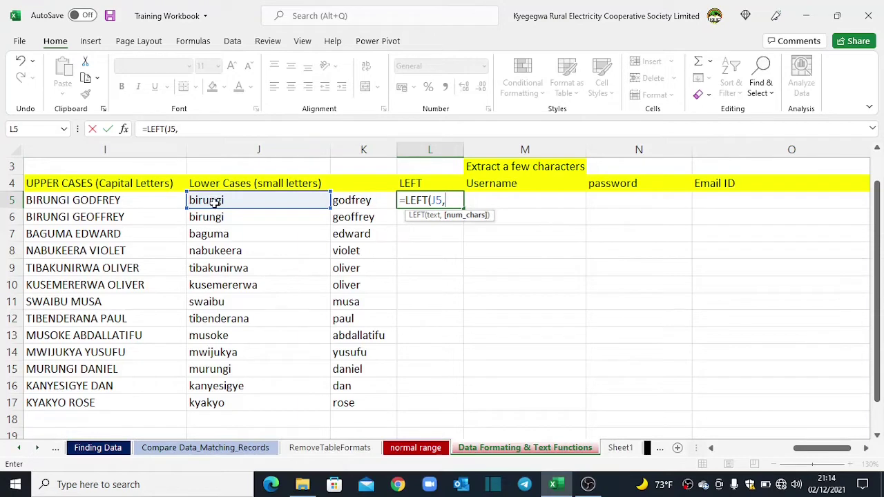
{"action": "type", "text": "1)"}
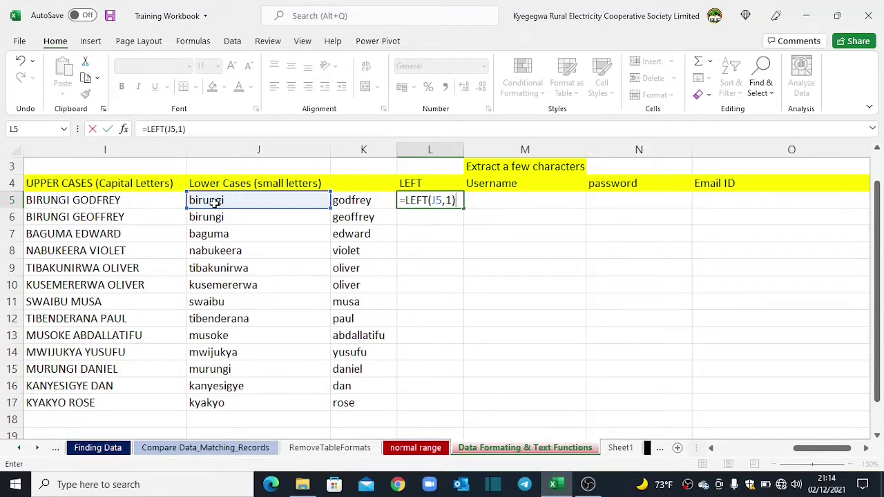
{"action": "key", "text": "Return"}
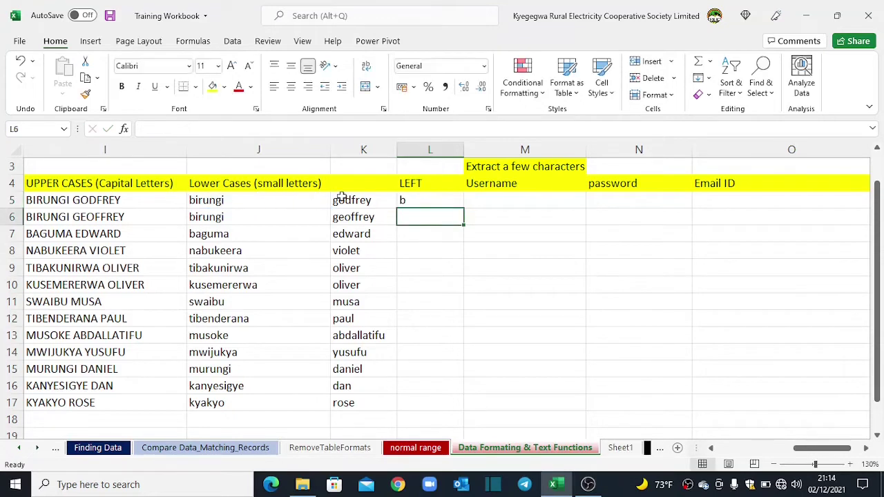
{"action": "left_click", "coordinate": [417, 200]}
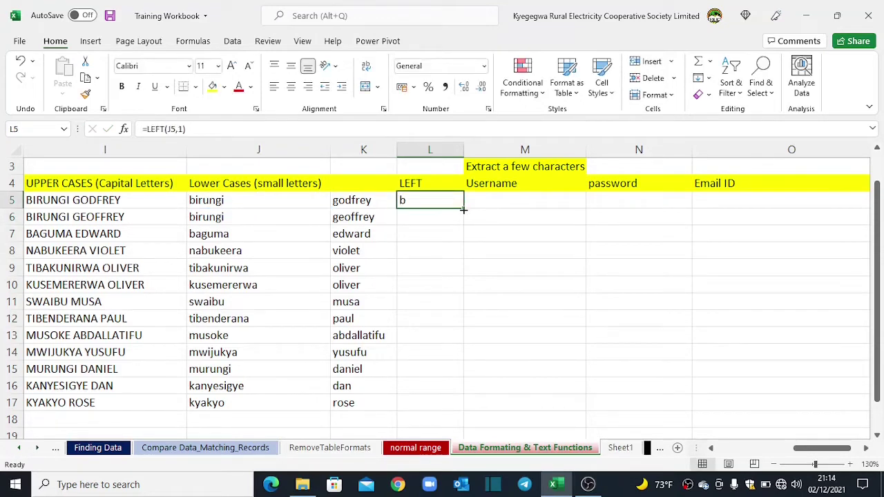
{"action": "double_click", "coordinate": [466, 209]}
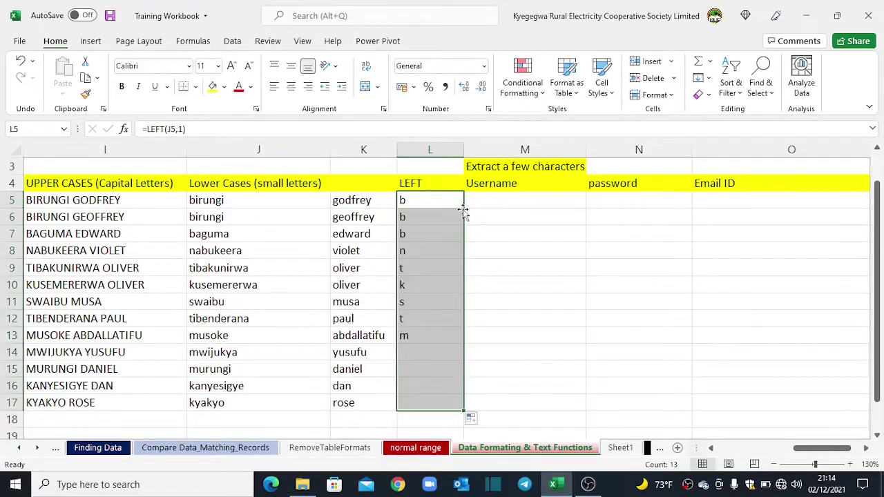
Step: Copy L5:L17 and paste the initial letters back over it as plain values
{"action": "left_click", "coordinate": [414, 201]}
{"action": "left_click_drag", "start_coordinate": [228, 200], "coordinate": [234, 396]}
{"action": "left_click", "coordinate": [577, 221]}
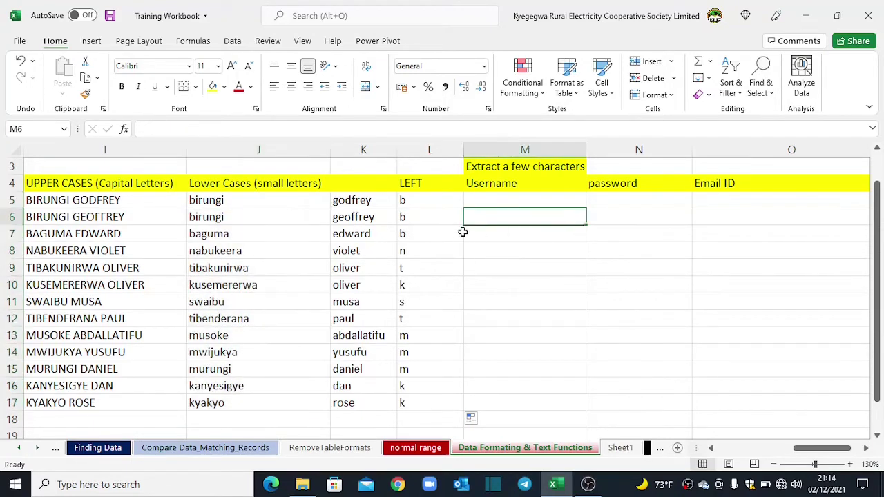
{"action": "left_click", "coordinate": [421, 200]}
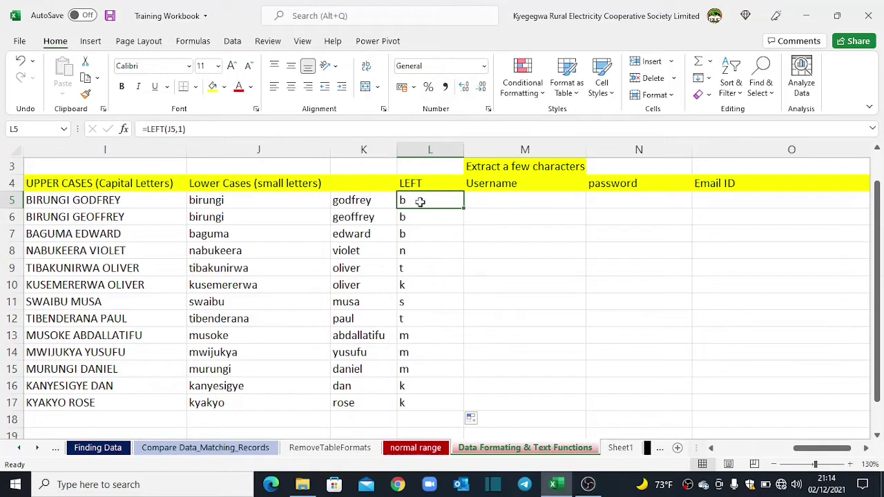
{"action": "left_click_drag", "start_coordinate": [420, 199], "coordinate": [423, 401]}
{"action": "key", "text": "ctrl+c"}
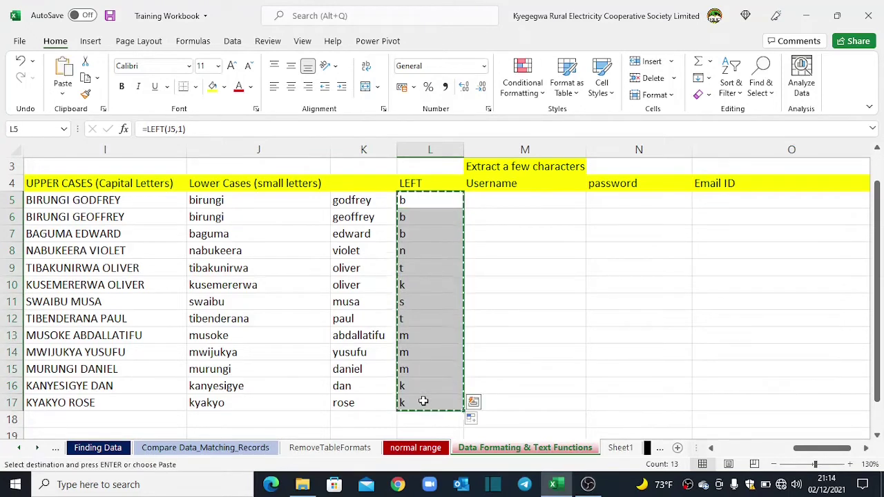
{"action": "left_click", "coordinate": [64, 97]}
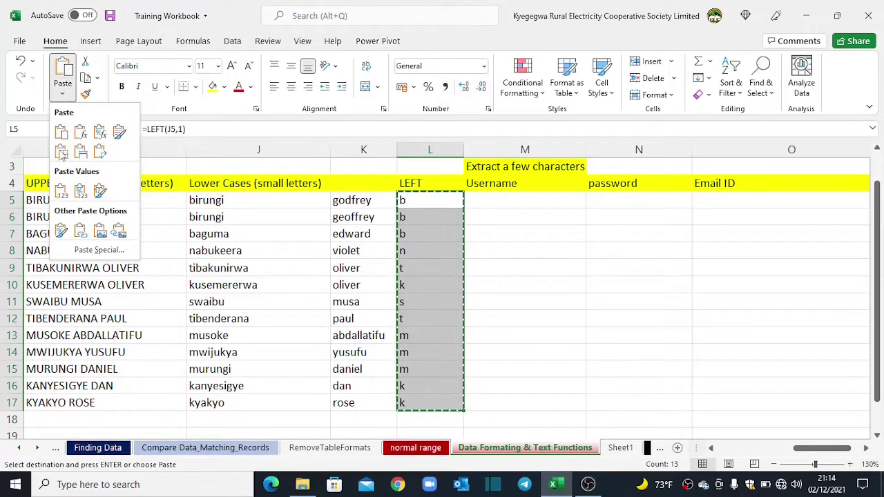
{"action": "left_click", "coordinate": [60, 190]}
Step: Check a few neighbouring cells, leaving M7 unchanged
{"action": "left_click", "coordinate": [496, 229]}
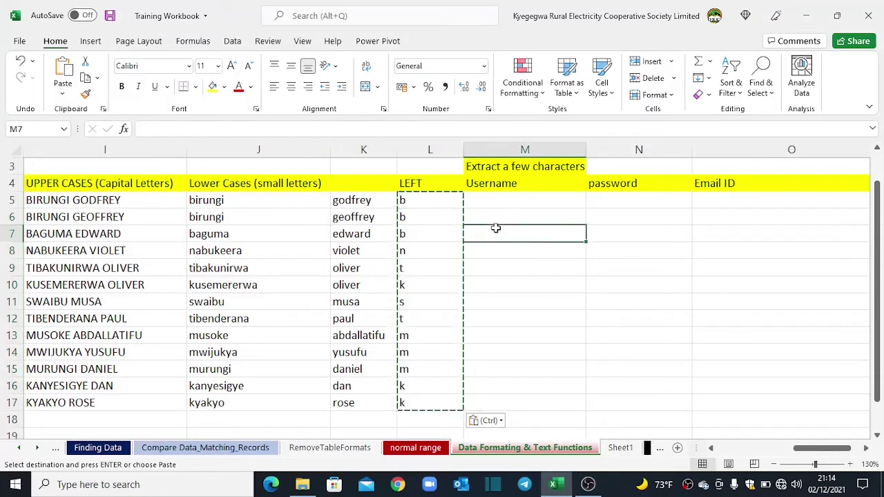
{"action": "left_click", "coordinate": [609, 236]}
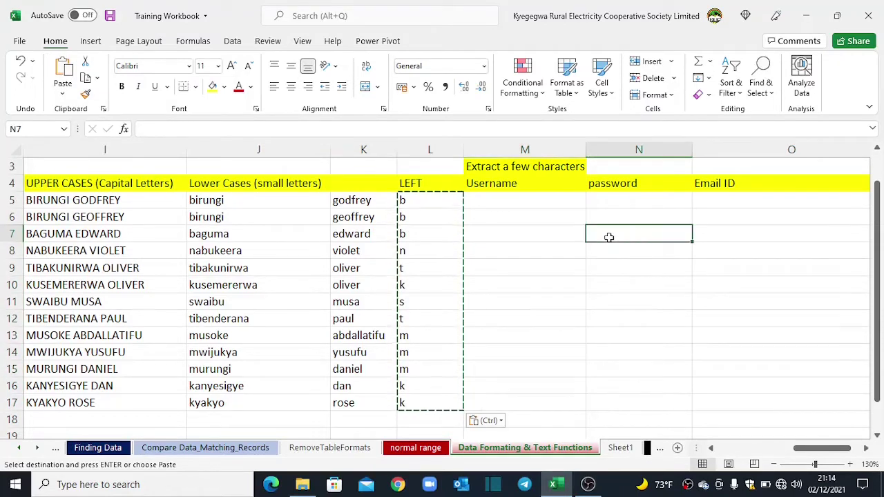
{"action": "double_click", "coordinate": [546, 233]}
{"action": "left_click", "coordinate": [625, 232]}
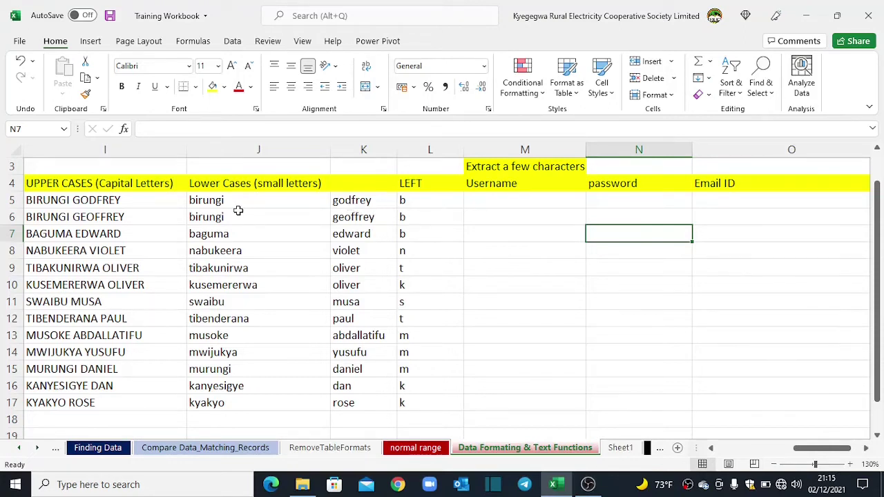
Step: Point out the name columns and the Username, password and Email ID headings
{"action": "left_click_drag", "start_coordinate": [226, 208], "coordinate": [368, 331]}
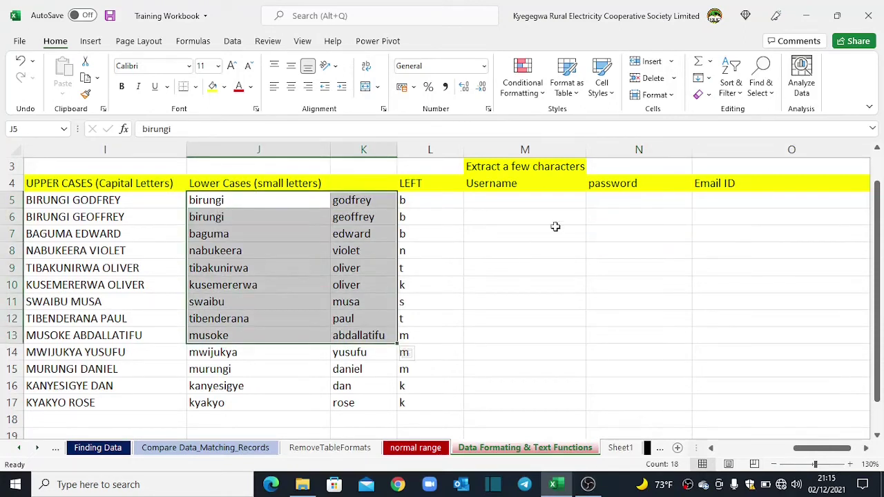
{"action": "left_click", "coordinate": [497, 200]}
{"action": "left_click", "coordinate": [477, 184]}
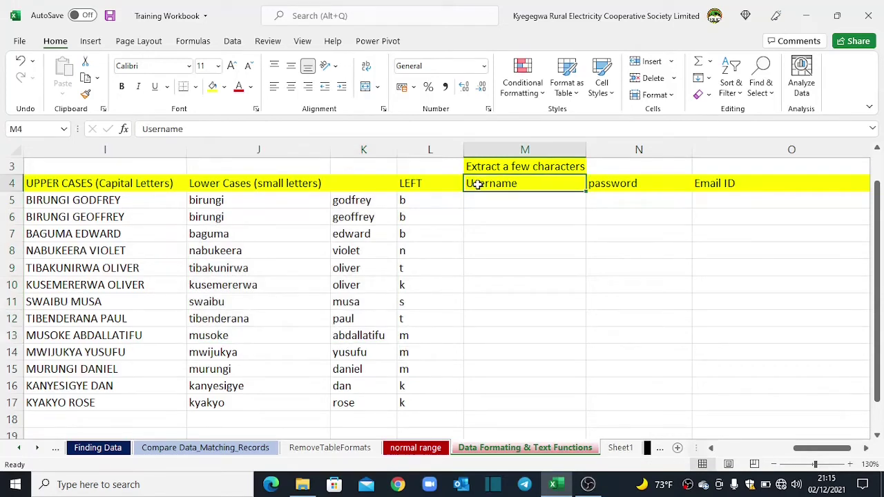
{"action": "left_click", "coordinate": [616, 183]}
{"action": "left_click", "coordinate": [729, 184]}
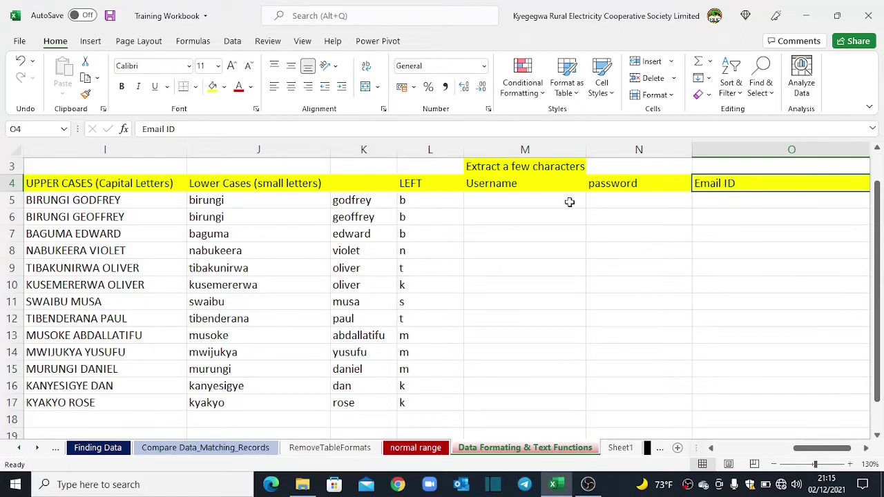
Step: Enter =CONCATENATE(L5,".",K5) in M5 to build the first initial.firstname username
{"action": "left_click", "coordinate": [514, 200]}
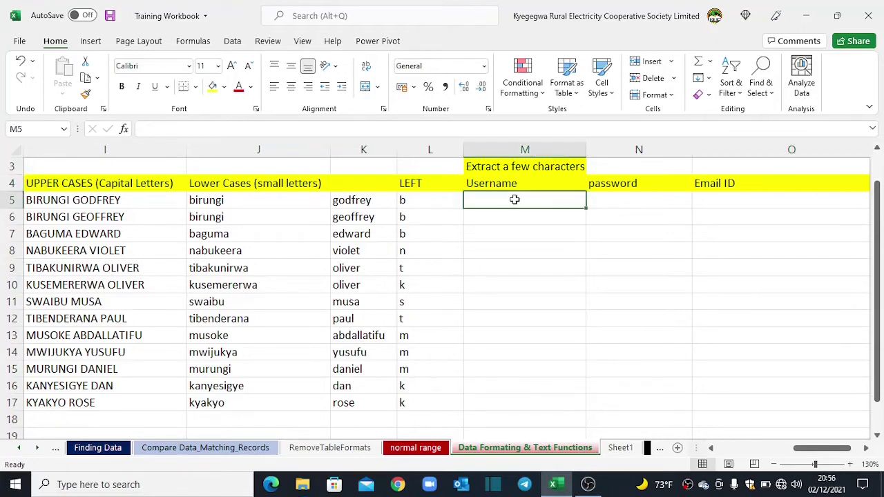
{"action": "type", "text": "="}
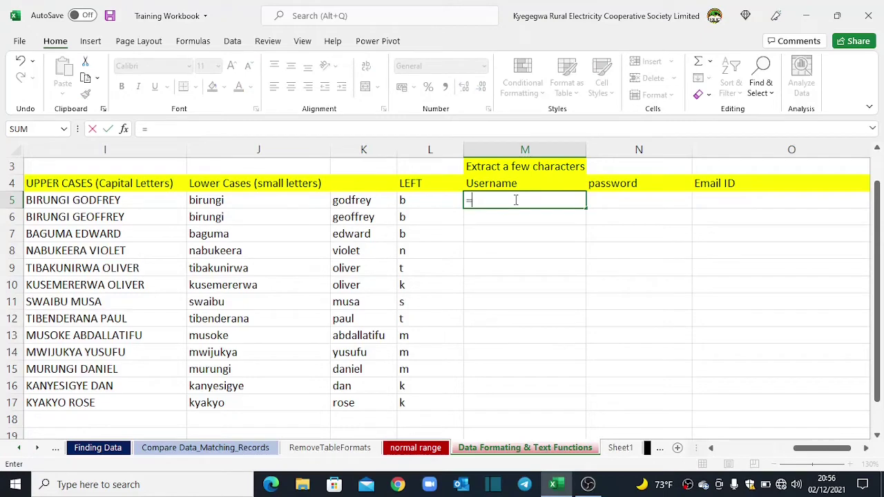
{"action": "type", "text": "conca"}
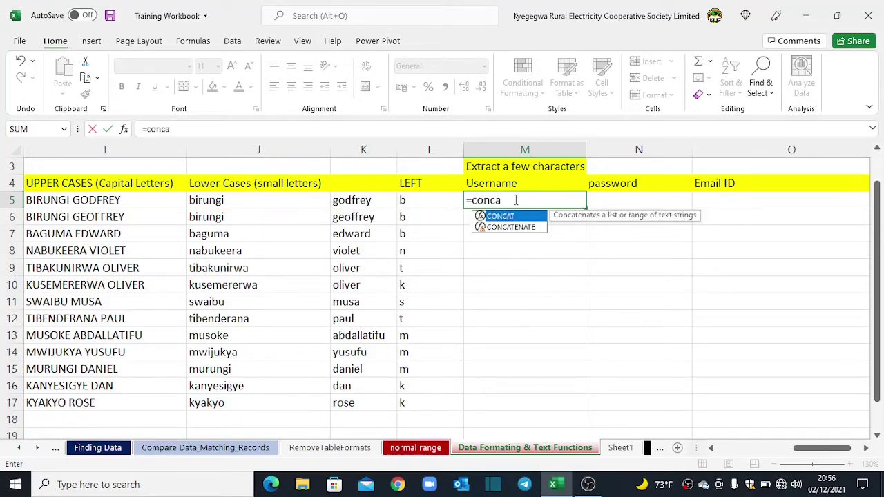
{"action": "key", "text": "Down"}
{"action": "key", "text": "Tab"}
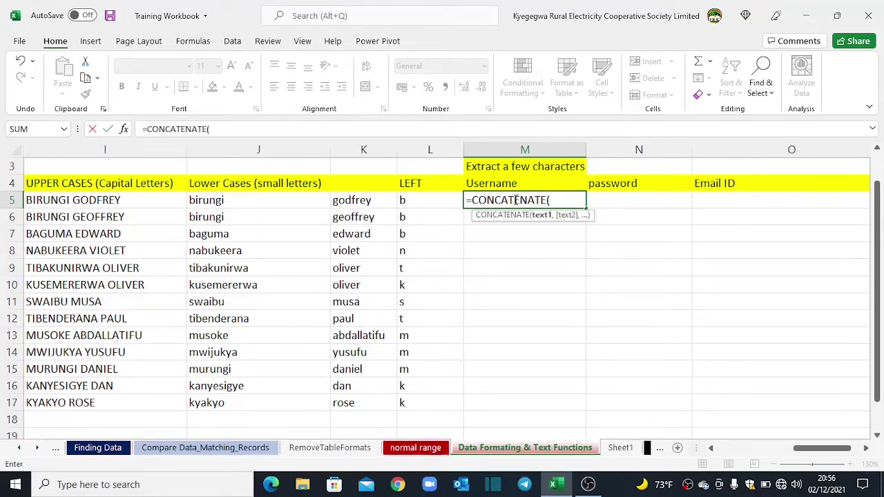
{"action": "left_click", "coordinate": [412, 200]}
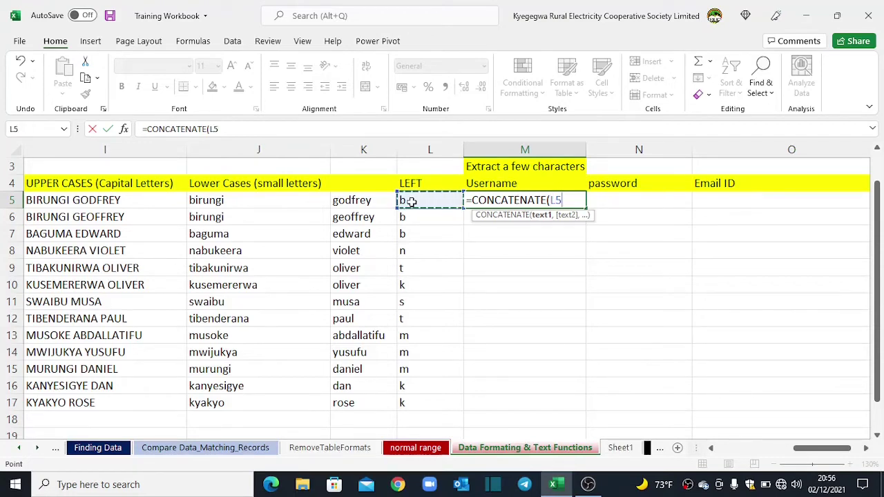
{"action": "type", "text": ","}
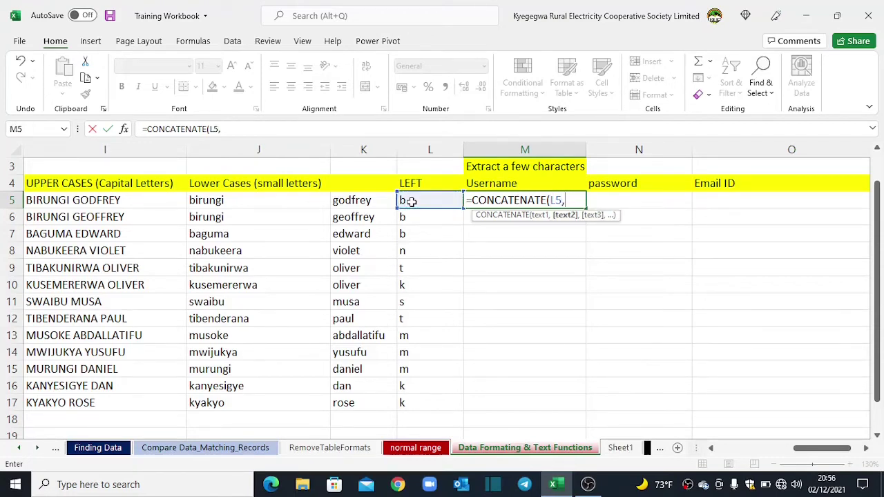
{"action": "type", "text": "\".\","}
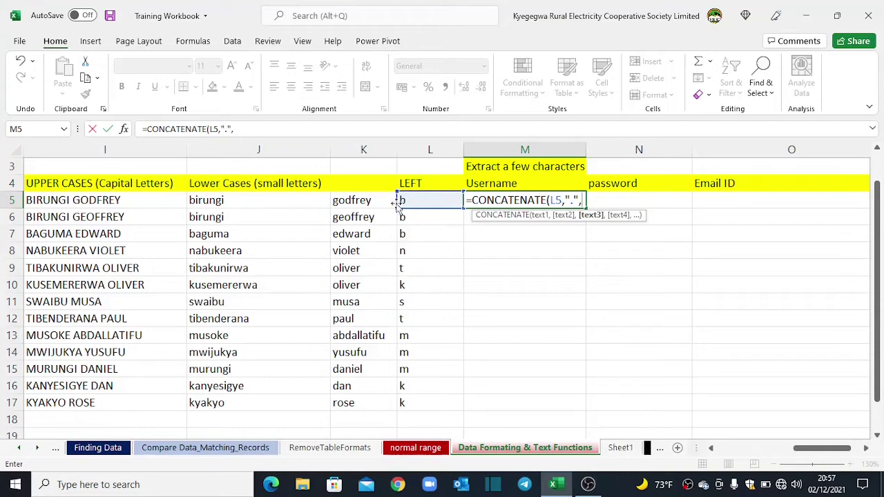
{"action": "left_click", "coordinate": [357, 201]}
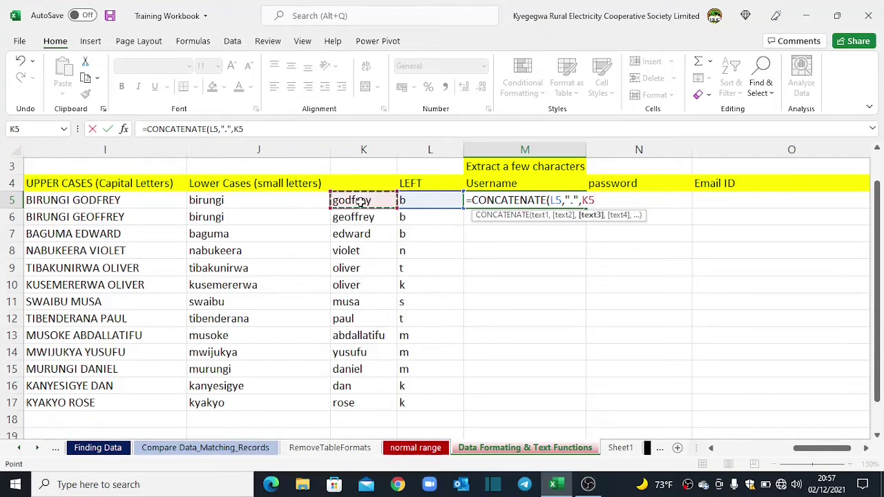
{"action": "type", "text": ")"}
{"action": "key", "text": "ctrl+Return"}
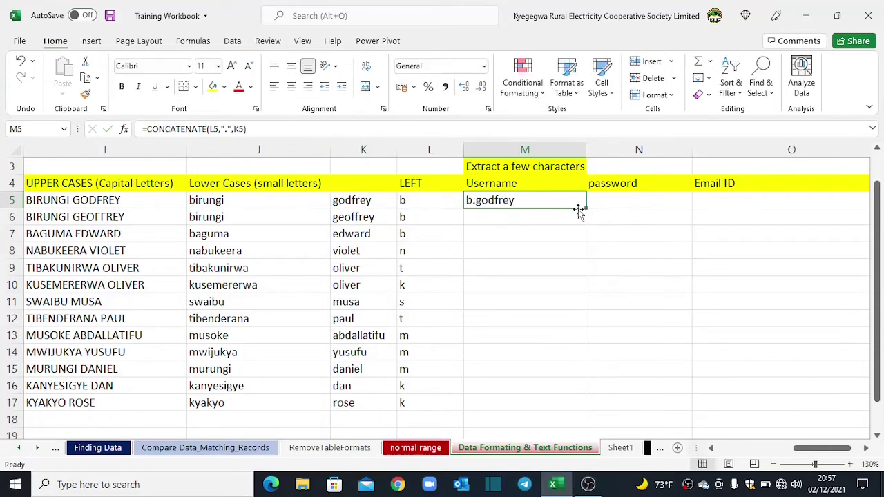
Step: Copy the M5 username formula down to M17 and spot-check the results in M5 to M14
{"action": "double_click", "coordinate": [586, 208]}
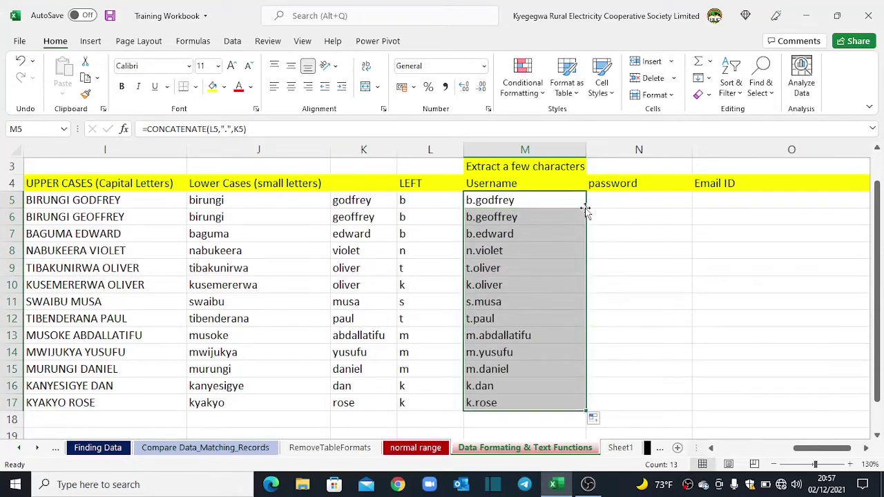
{"action": "left_click", "coordinate": [481, 201]}
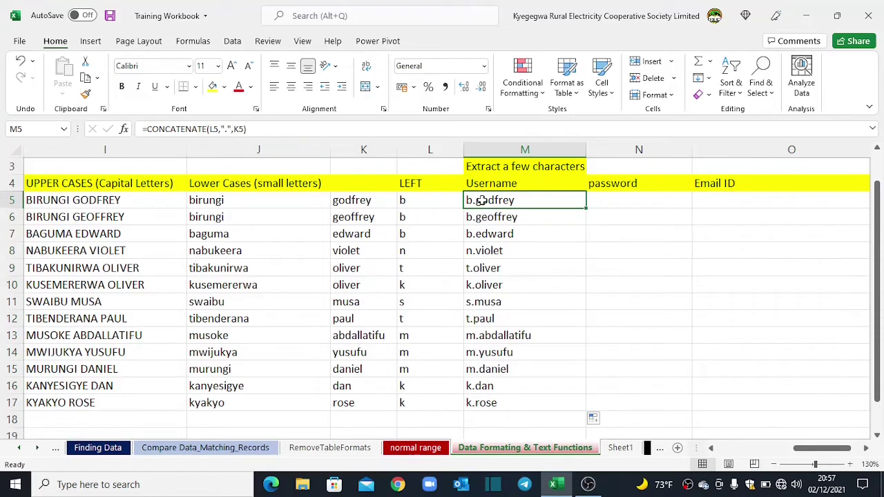
{"action": "left_click", "coordinate": [482, 233]}
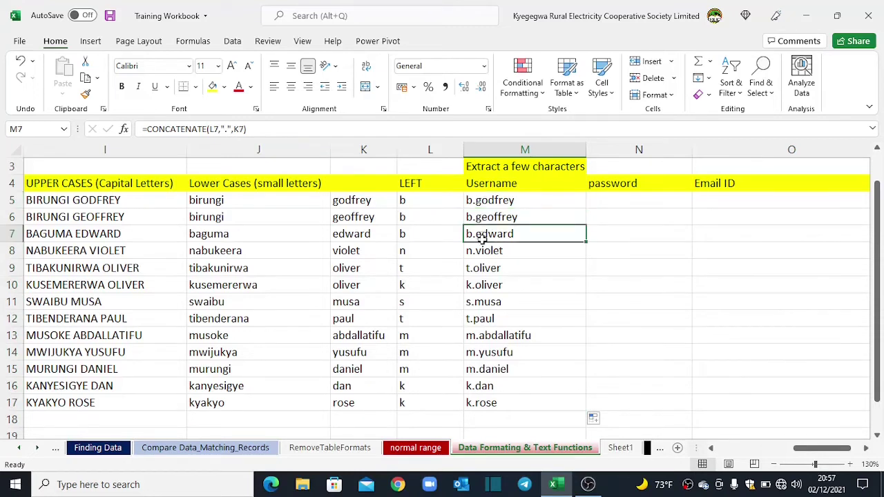
{"action": "left_click", "coordinate": [482, 252]}
{"action": "left_click", "coordinate": [481, 268]}
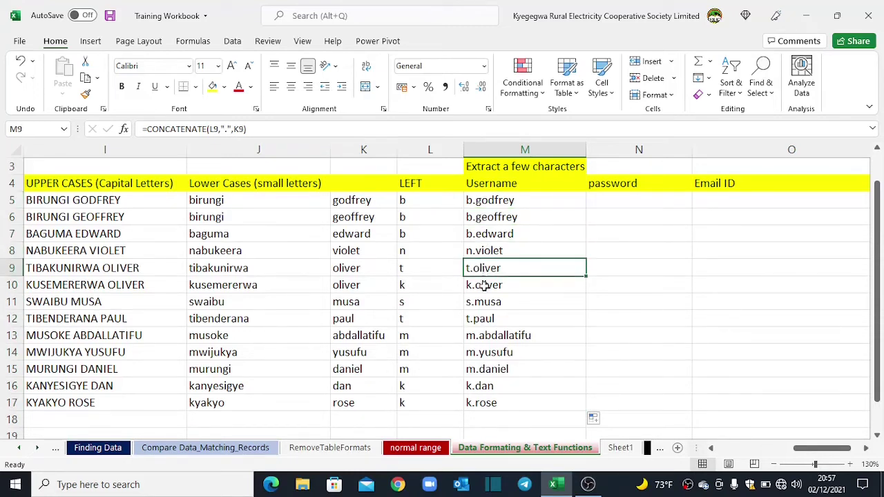
{"action": "left_click", "coordinate": [482, 285]}
{"action": "left_click", "coordinate": [483, 302]}
{"action": "left_click", "coordinate": [484, 319]}
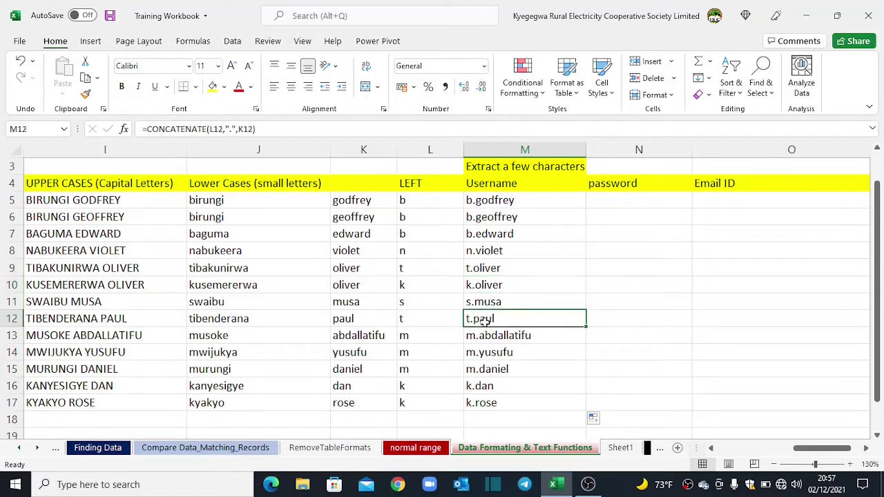
{"action": "left_click", "coordinate": [488, 337]}
{"action": "left_click", "coordinate": [483, 355]}
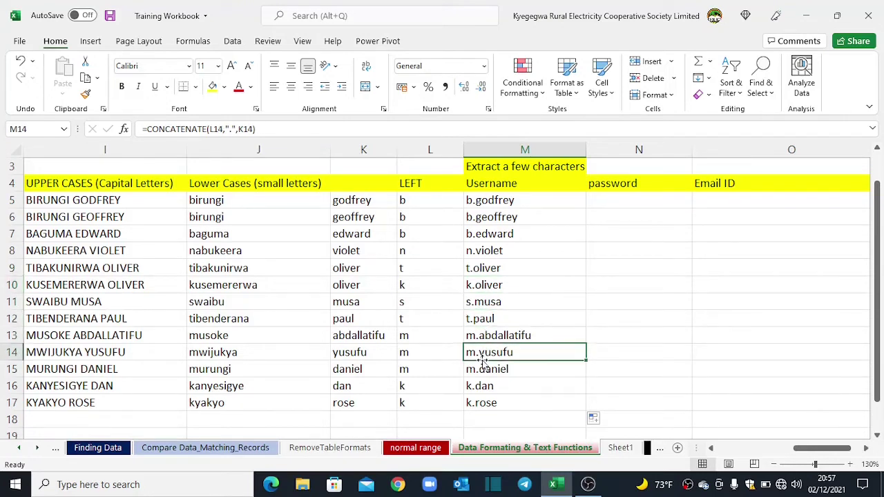
{"action": "left_click_drag", "start_coordinate": [484, 202], "coordinate": [486, 400]}
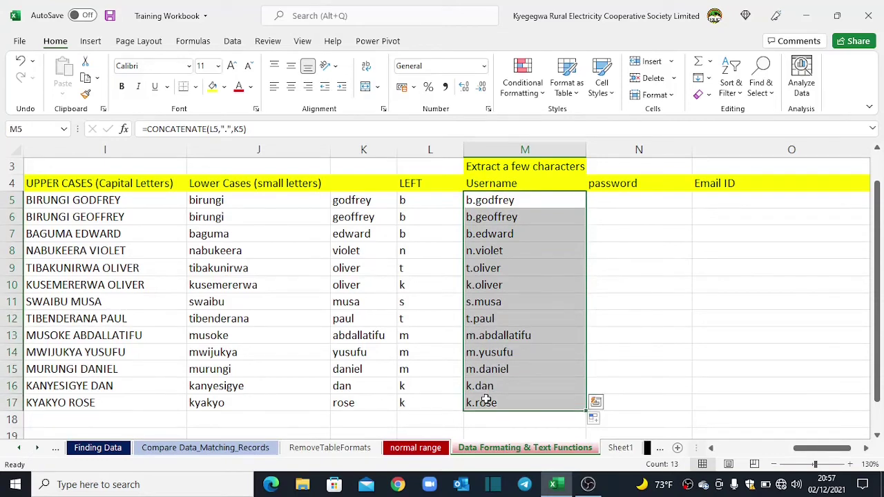
{"action": "left_click", "coordinate": [481, 202]}
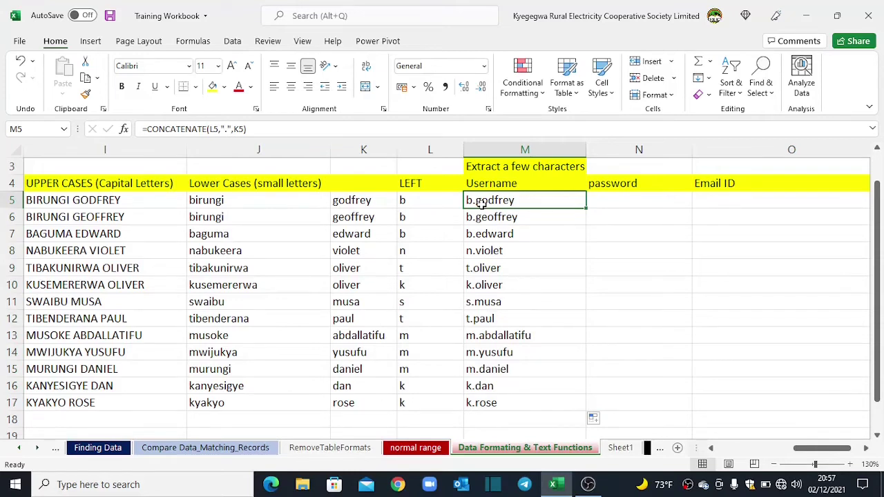
{"action": "left_click", "coordinate": [607, 204]}
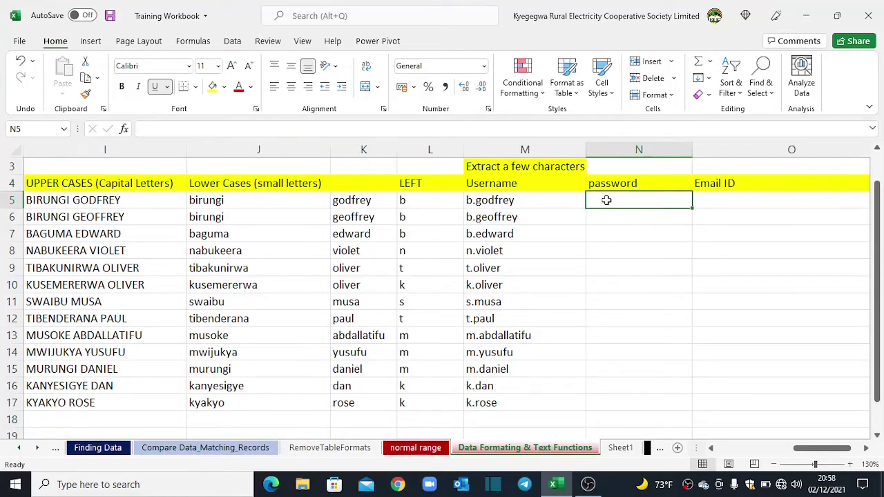
Step: Drop the started password formula, then paste M5:M17 back as plain text values
{"action": "type", "text": "="}
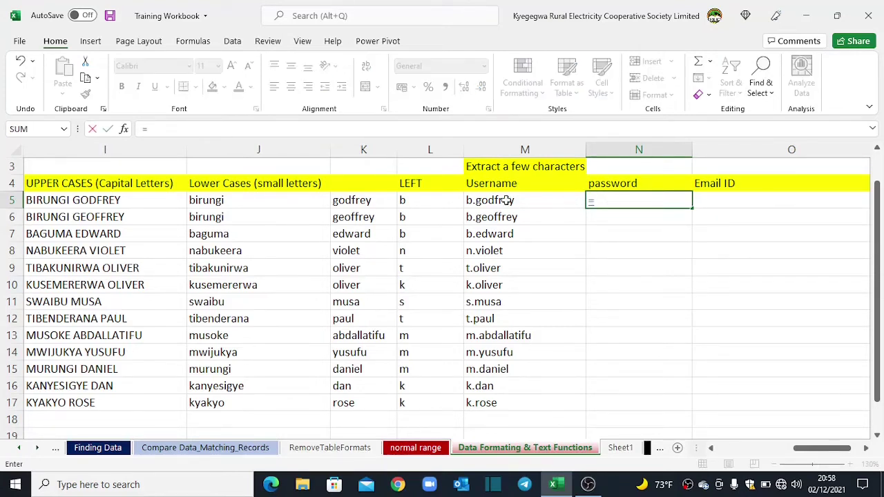
{"action": "left_click", "coordinate": [507, 200]}
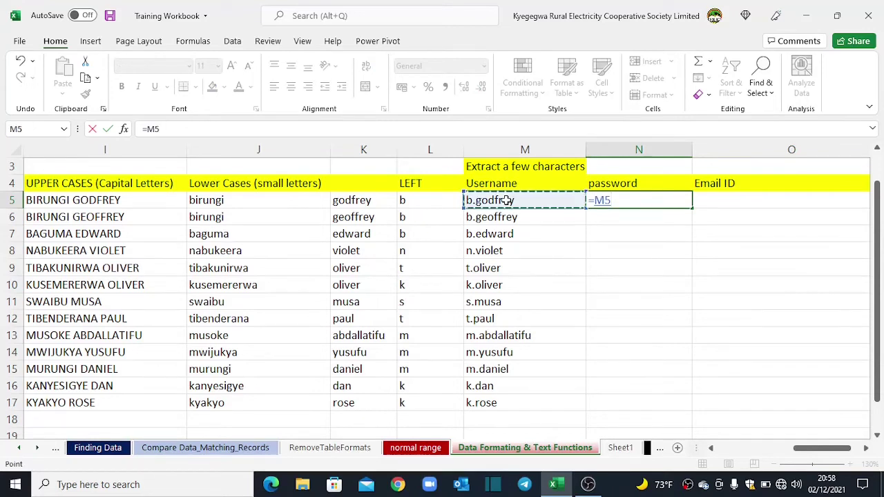
{"action": "key", "text": "BackSpace"}
{"action": "key", "text": "BackSpace"}
{"action": "key", "text": "BackSpace"}
{"action": "left_click", "coordinate": [484, 198]}
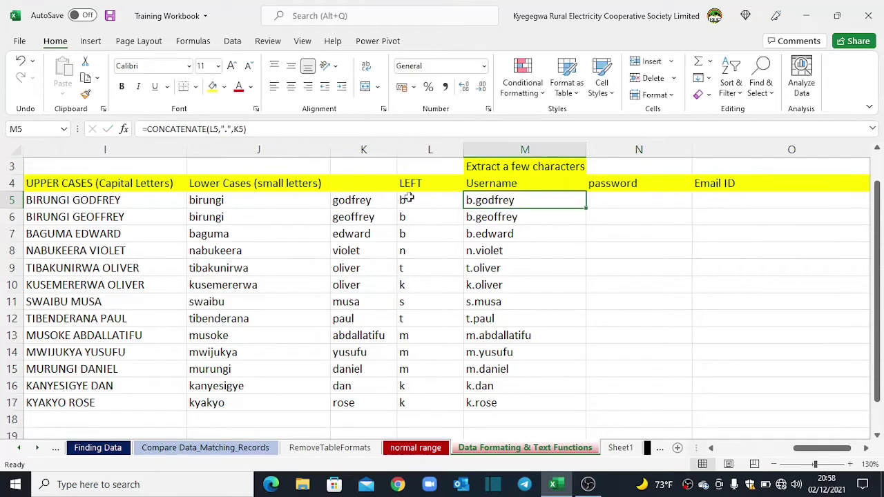
{"action": "left_click_drag", "start_coordinate": [498, 199], "coordinate": [496, 402]}
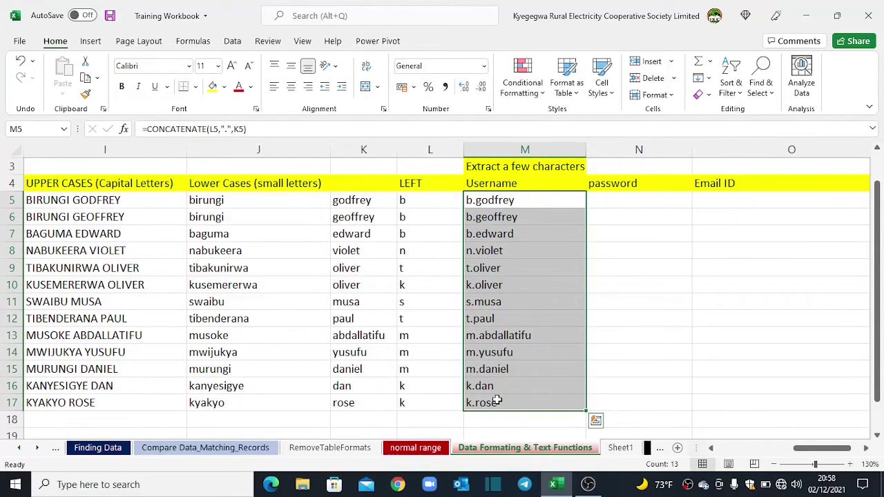
{"action": "key", "text": "ctrl+c"}
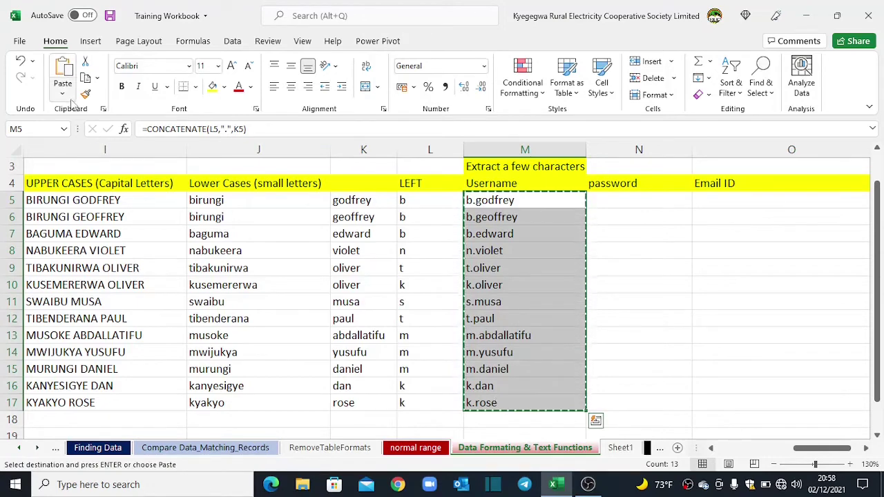
{"action": "left_click", "coordinate": [62, 94]}
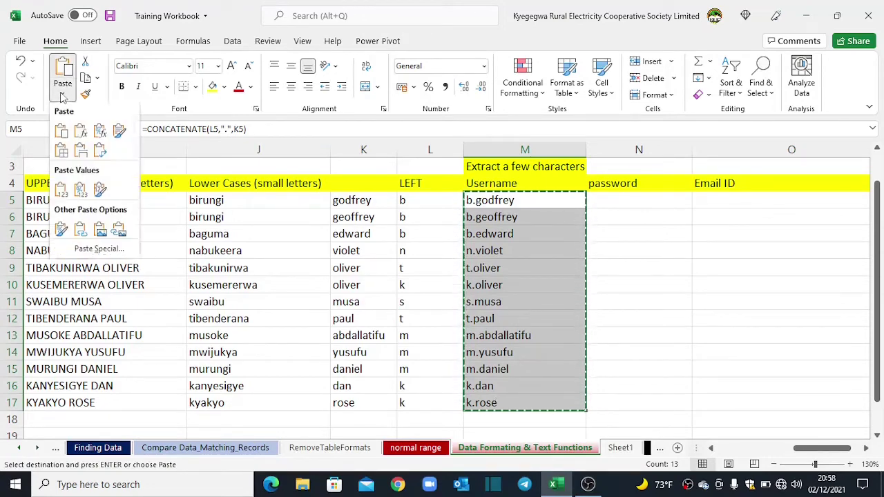
{"action": "left_click", "coordinate": [60, 190]}
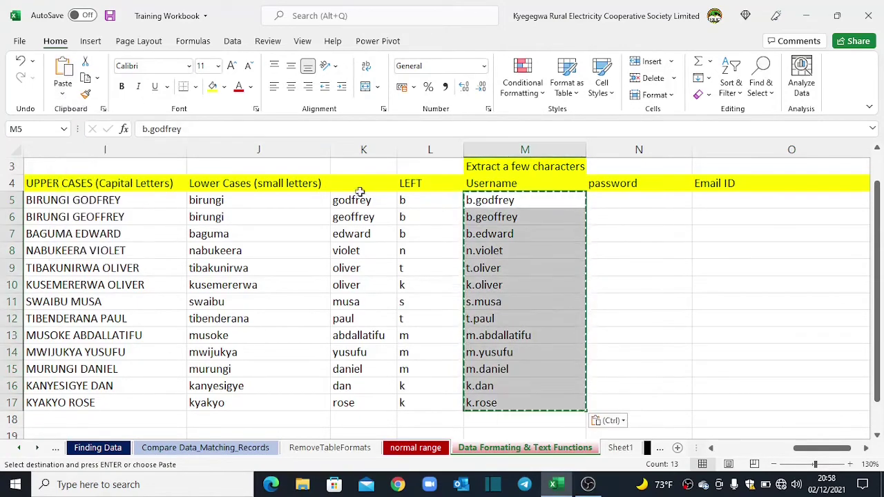
Step: Select the first password cell N5
{"action": "double_click", "coordinate": [625, 199]}
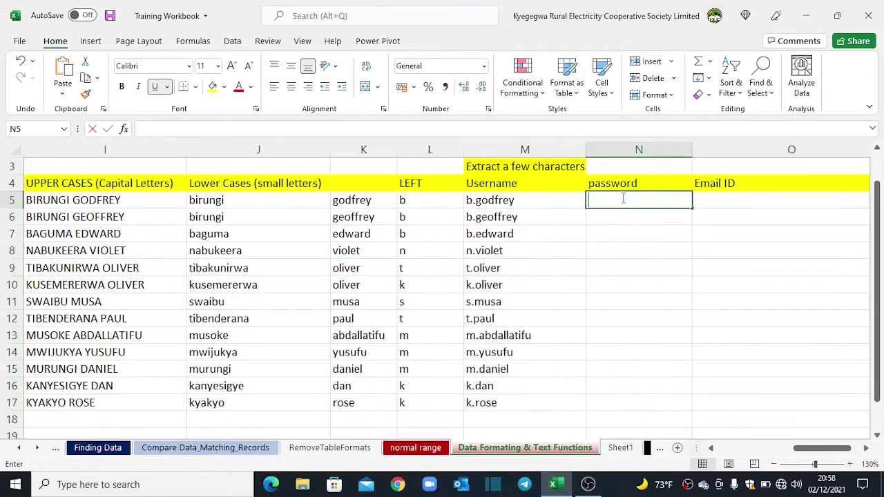
{"action": "left_click", "coordinate": [709, 200]}
{"action": "left_click", "coordinate": [645, 199]}
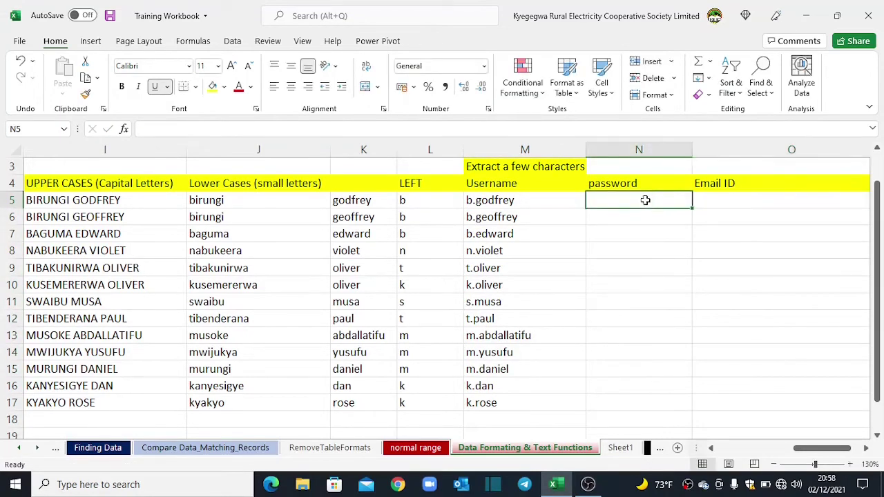
{"action": "type", "text": "="}
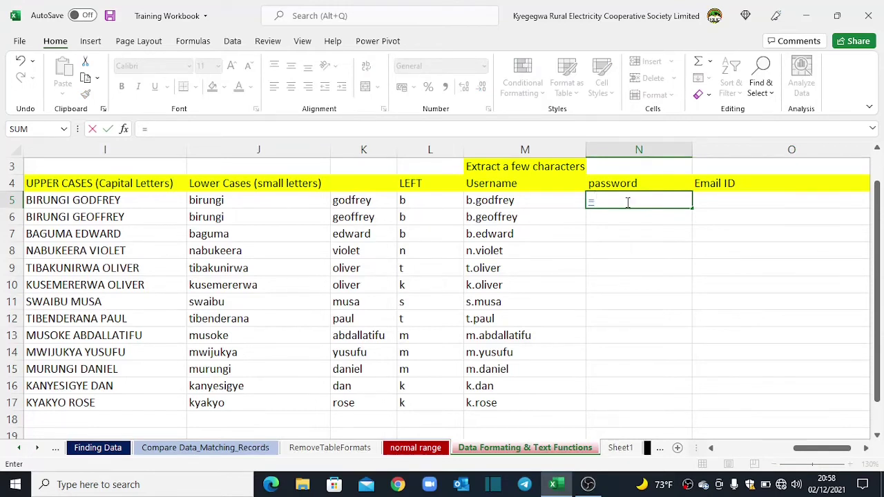
{"action": "type", "text": "conca"}
{"action": "key", "text": "Down"}
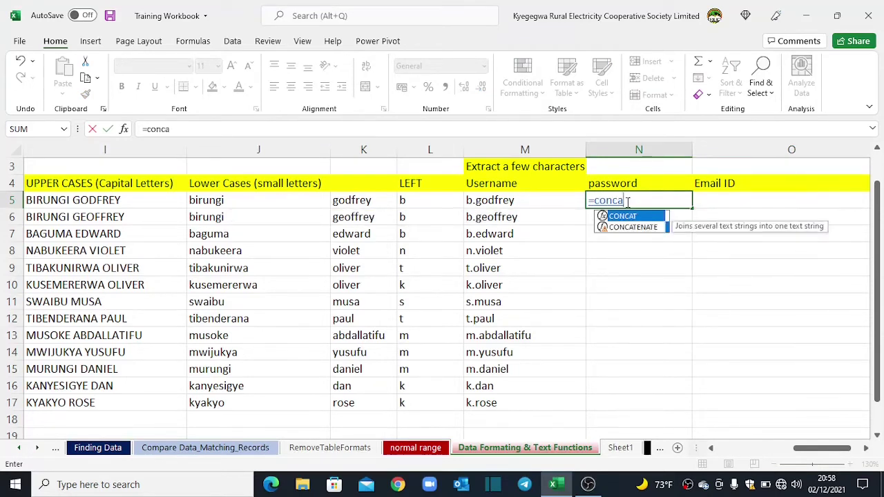
{"action": "key", "text": "Tab"}
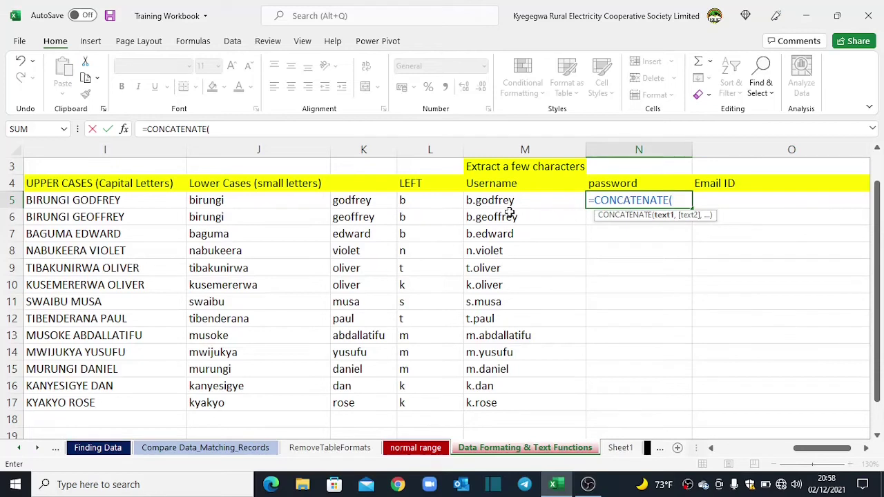
{"action": "left_click", "coordinate": [490, 201]}
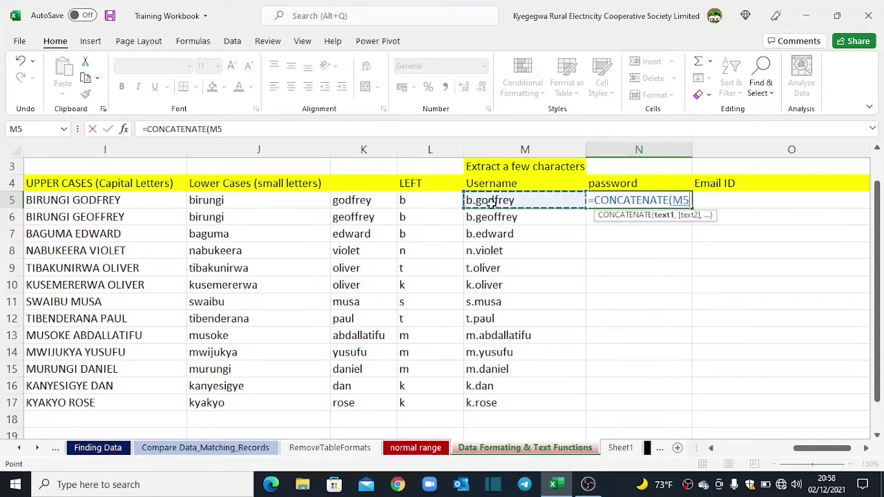
{"action": "type", "text": ","}
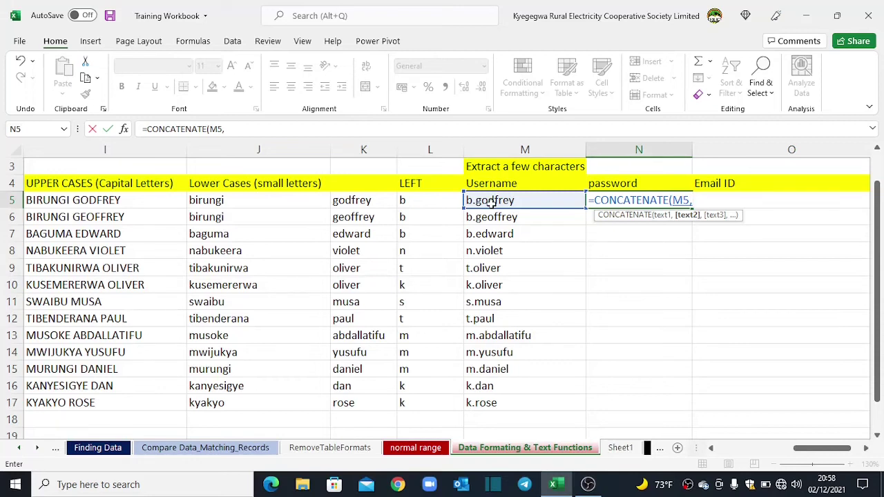
{"action": "type", "text": "\"@123\")"}
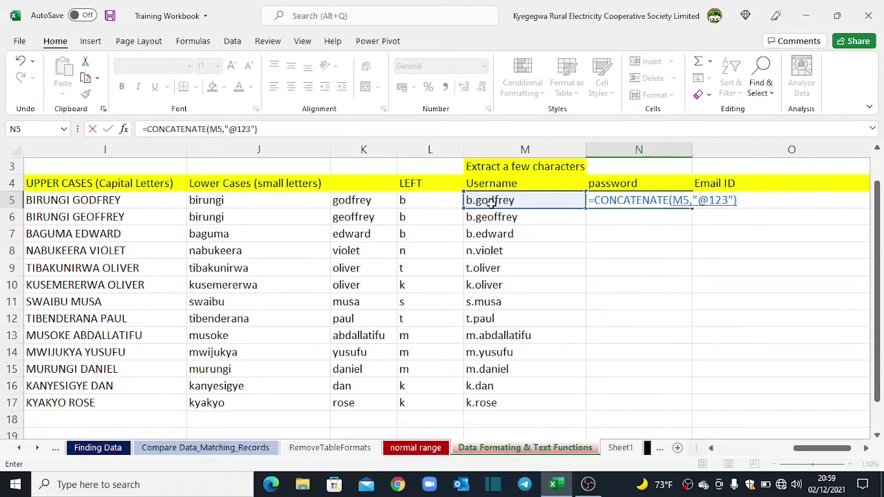
{"action": "key", "text": "Return"}
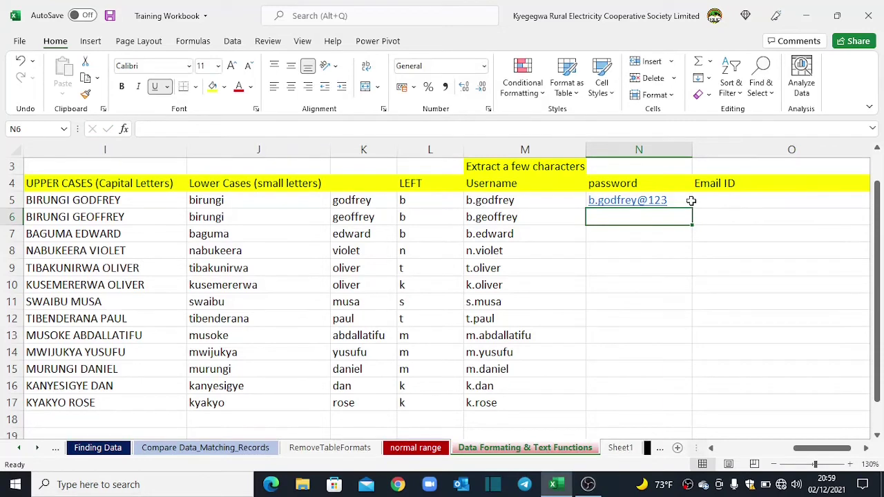
{"action": "left_click", "coordinate": [701, 200]}
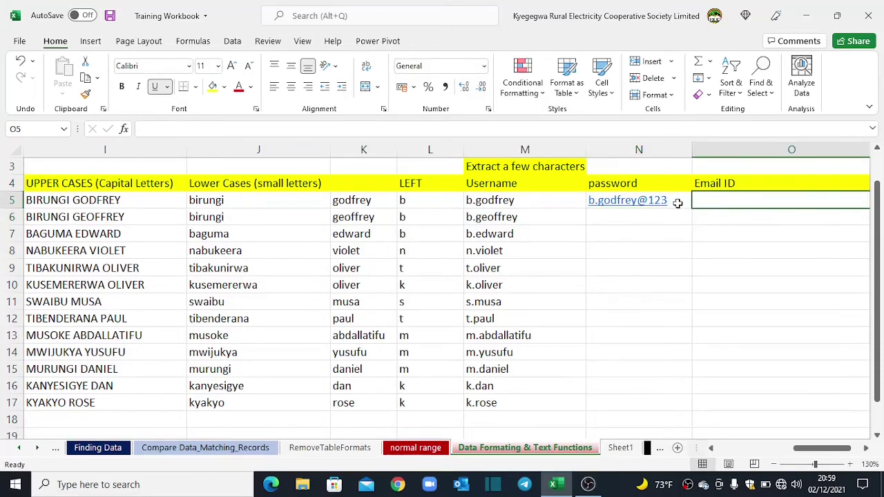
Step: Fill the N5 password formula down through N17
{"action": "left_click", "coordinate": [677, 203]}
{"action": "double_click", "coordinate": [691, 208]}
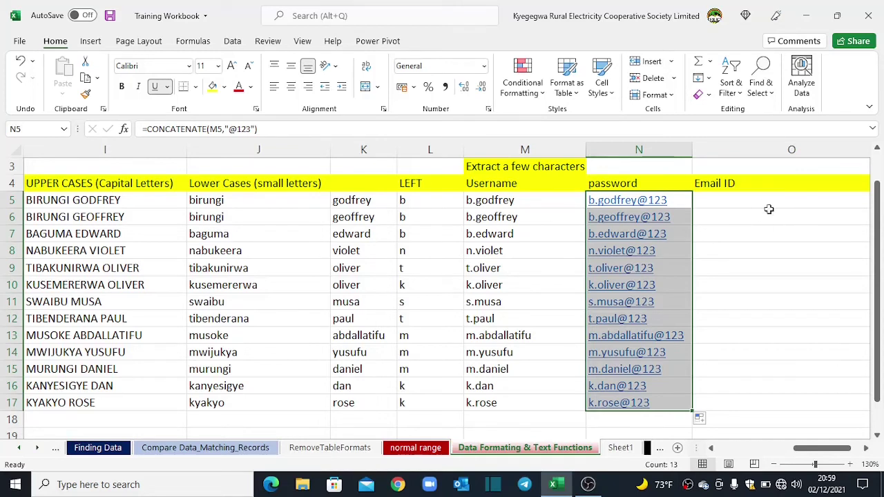
{"action": "left_click", "coordinate": [723, 199]}
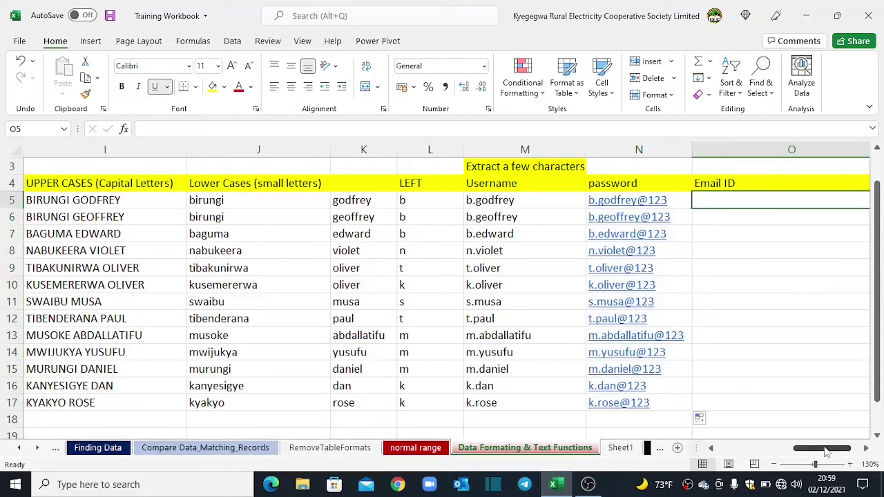
{"action": "left_click_drag", "start_coordinate": [827, 449], "coordinate": [859, 449]}
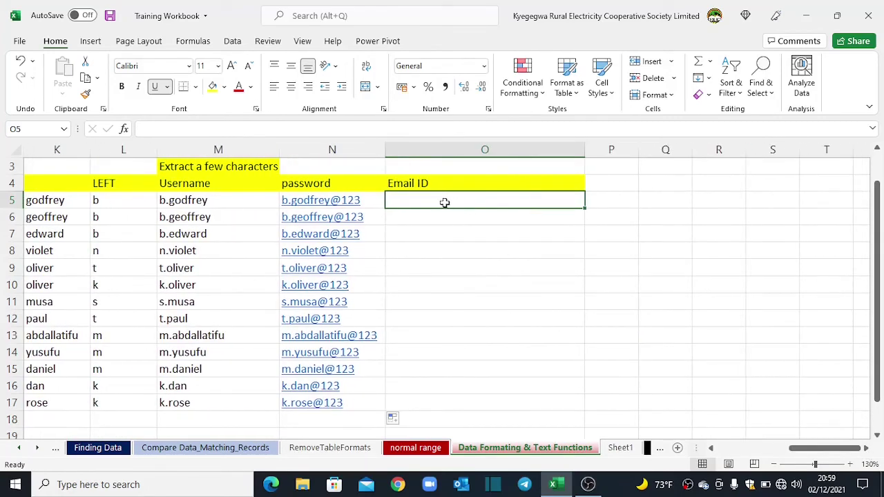
{"action": "type", "text": "=conca"}
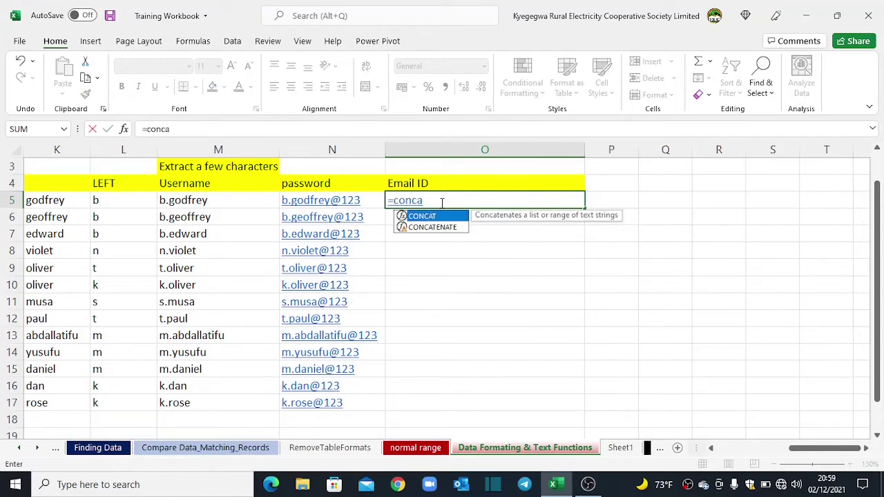
{"action": "key", "text": "Down"}
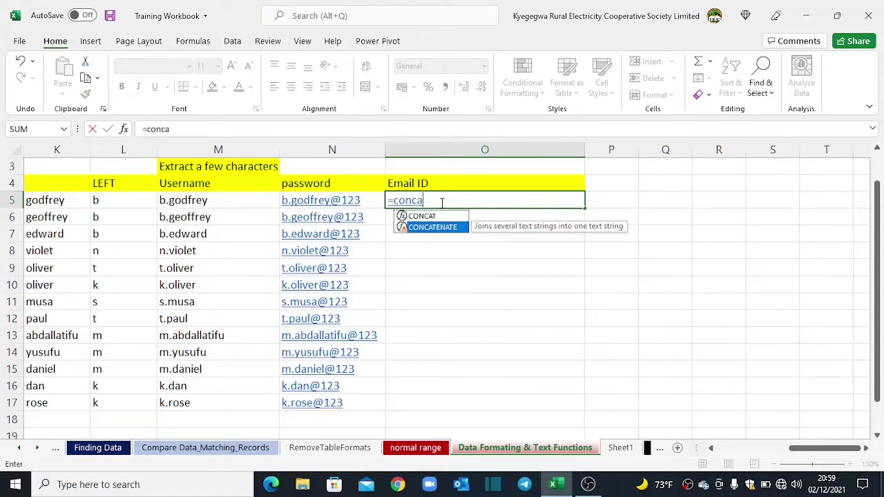
{"action": "key", "text": "Tab"}
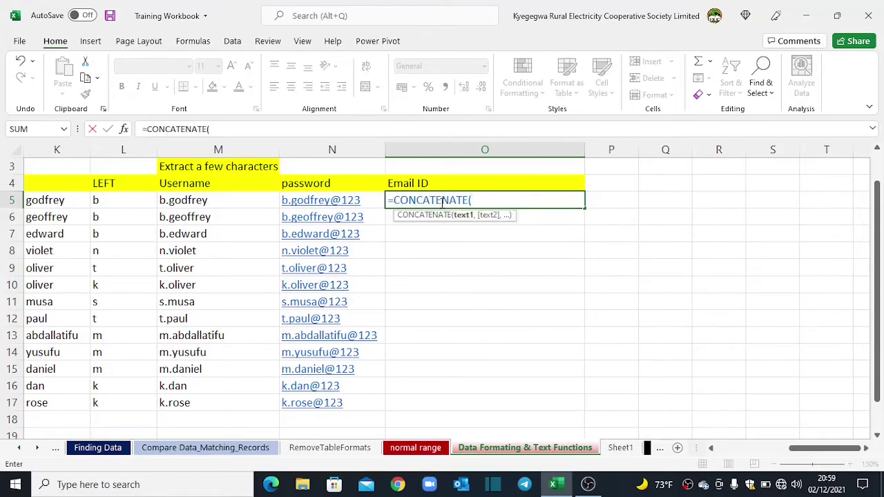
{"action": "left_click", "coordinate": [188, 201]}
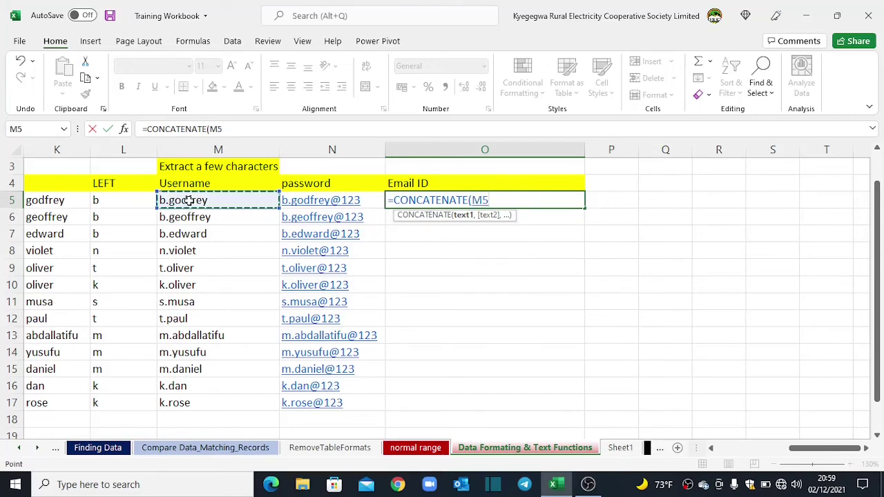
{"action": "type", "text": ","}
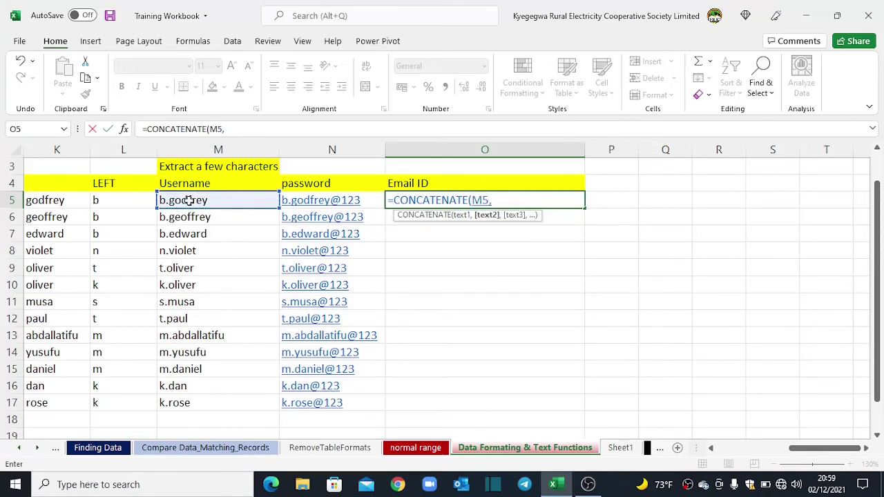
{"action": "type", "text": "\"@opencomp"}
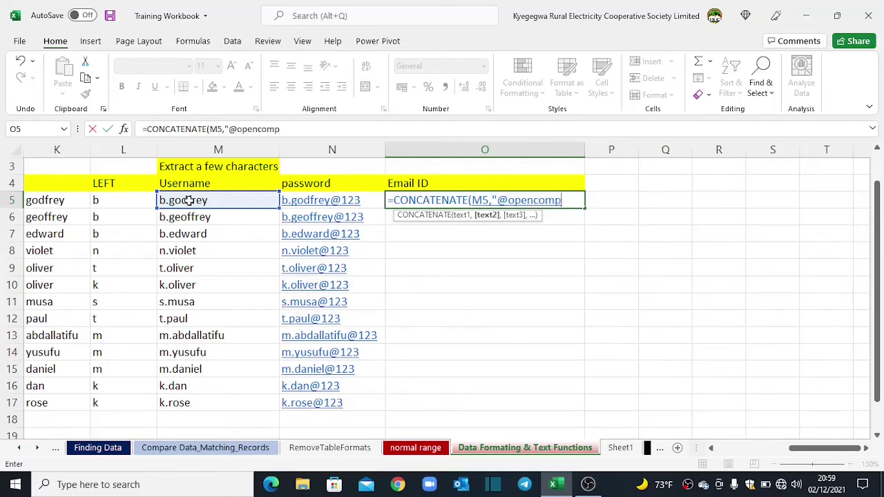
{"action": "type", "text": "uters.co"}
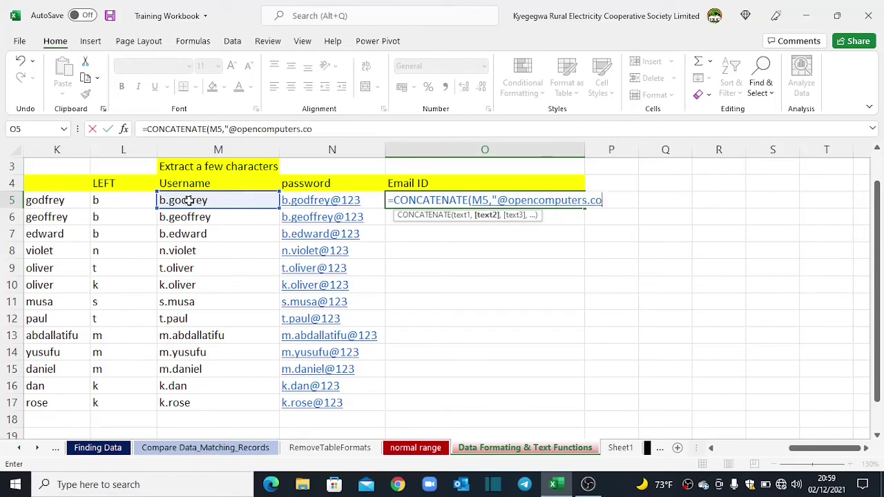
{"action": "type", "text": "m\")"}
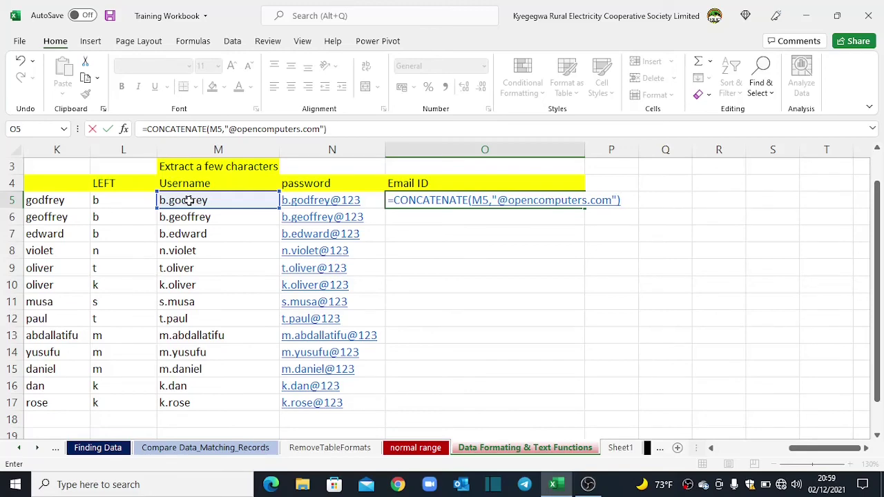
{"action": "key", "text": "Return"}
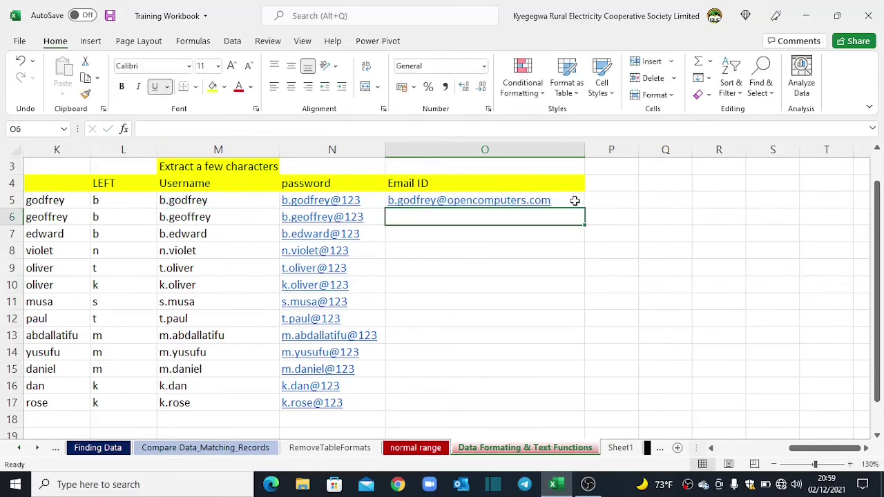
{"action": "left_click", "coordinate": [575, 201]}
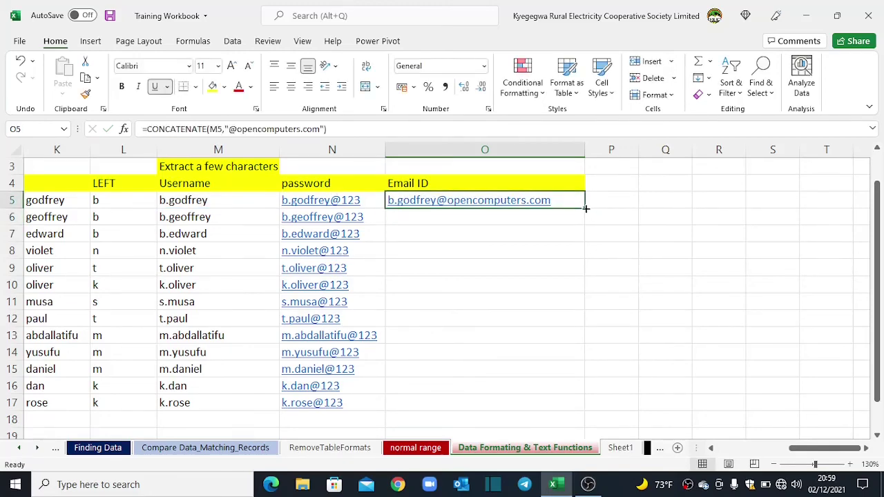
{"action": "double_click", "coordinate": [585, 208]}
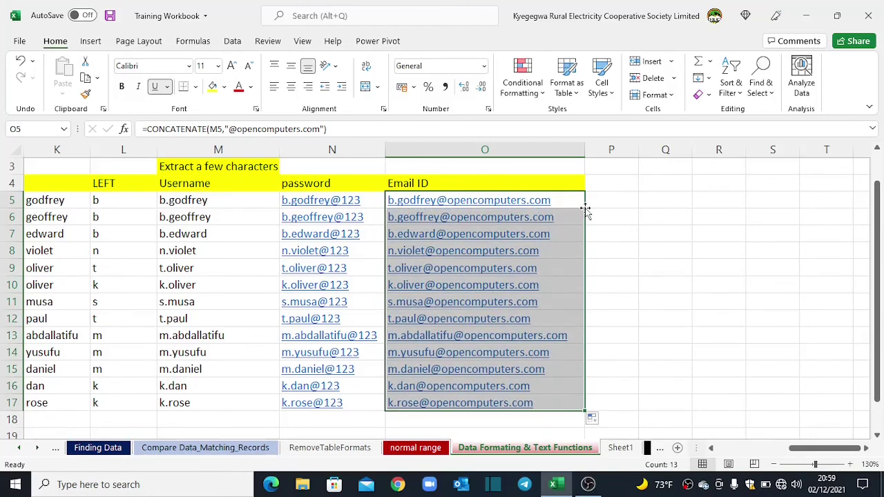